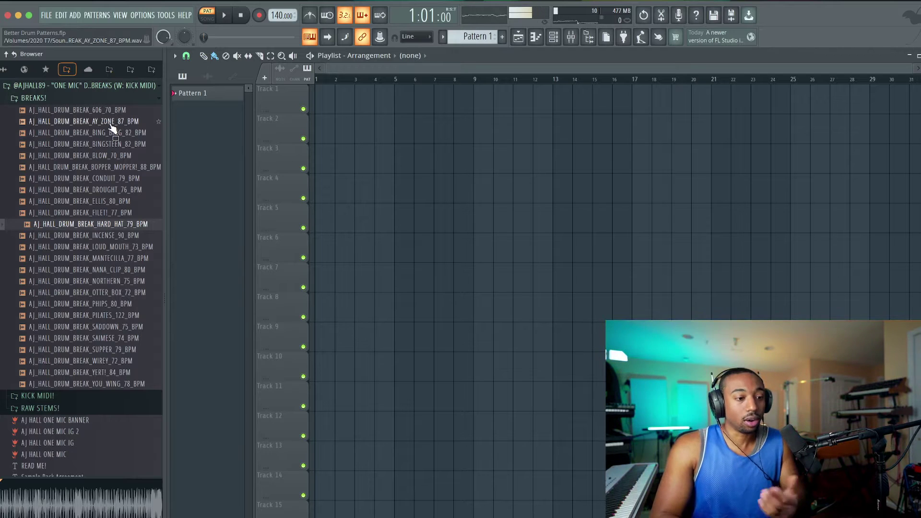
- Audition several drum breaks in the BREAKS! folder, including 606, Blow, Bopper Mopper, Conduit, Drought and Ellis
key("Up")
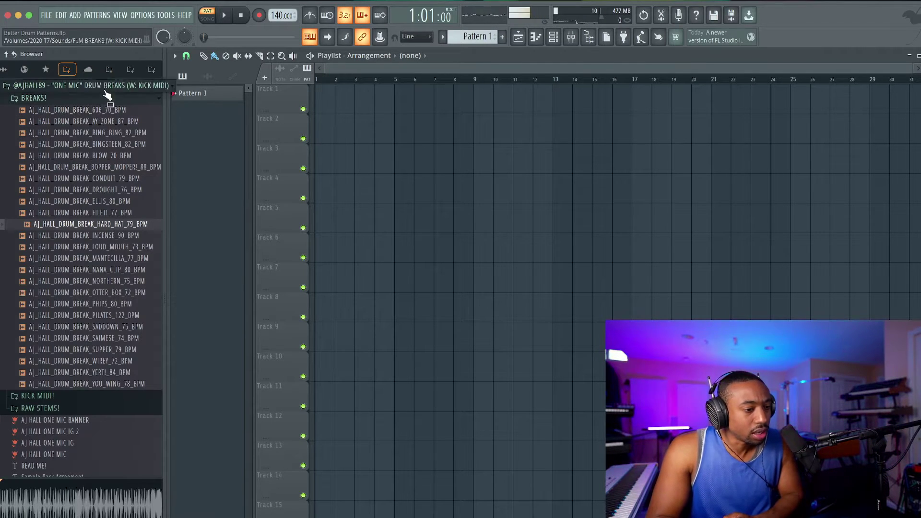
left_click(104, 111)
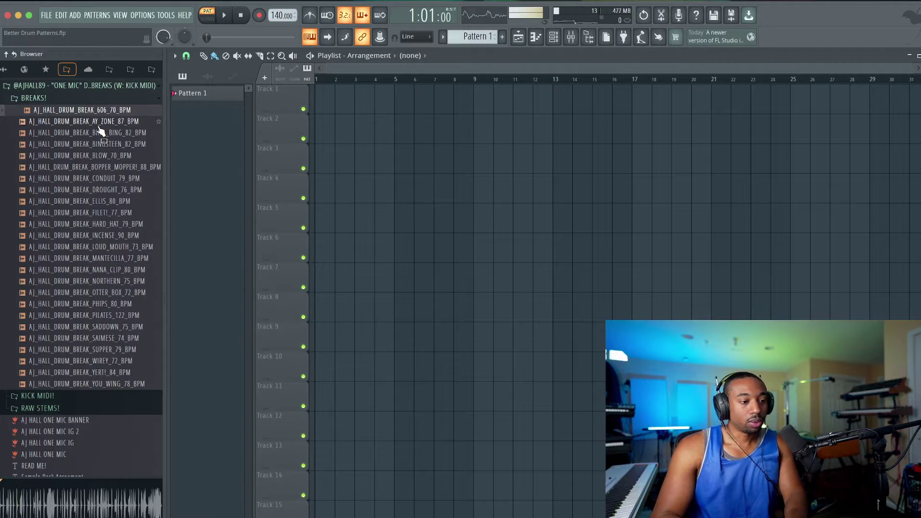
left_click(103, 156)
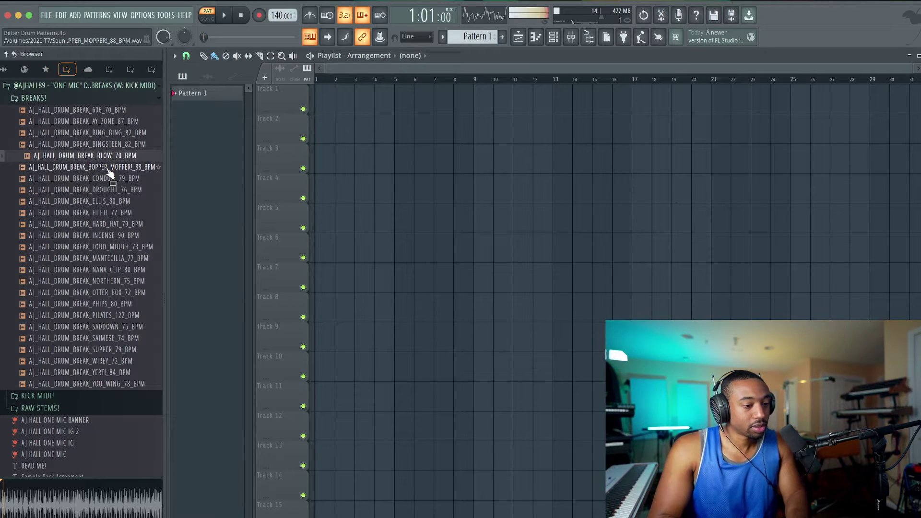
key("space")
left_click(108, 168)
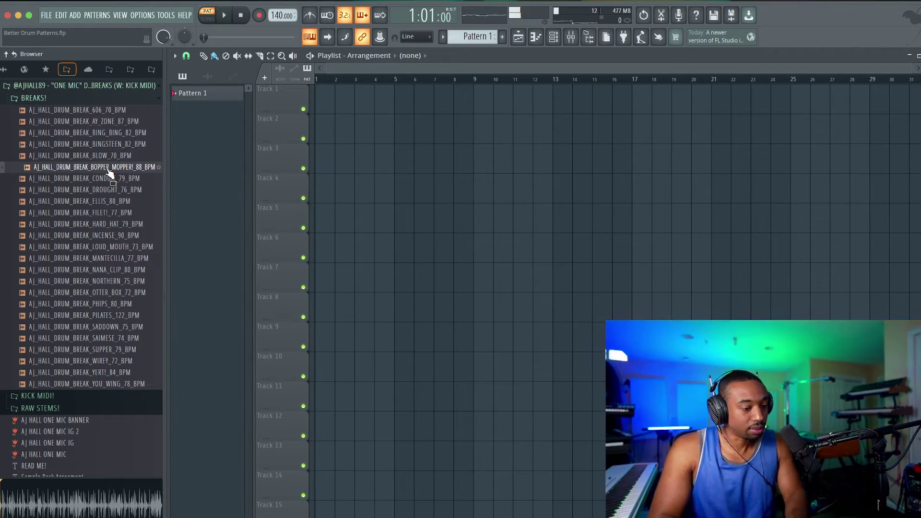
key("space")
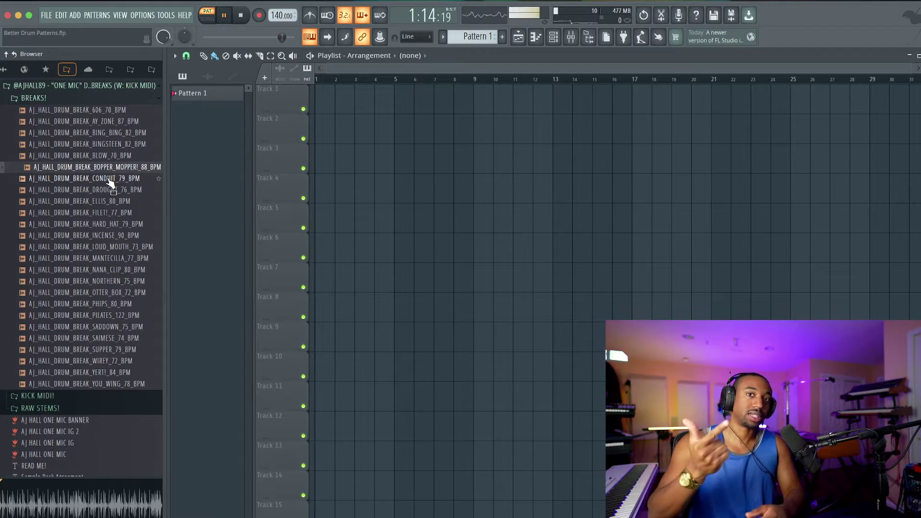
key("space")
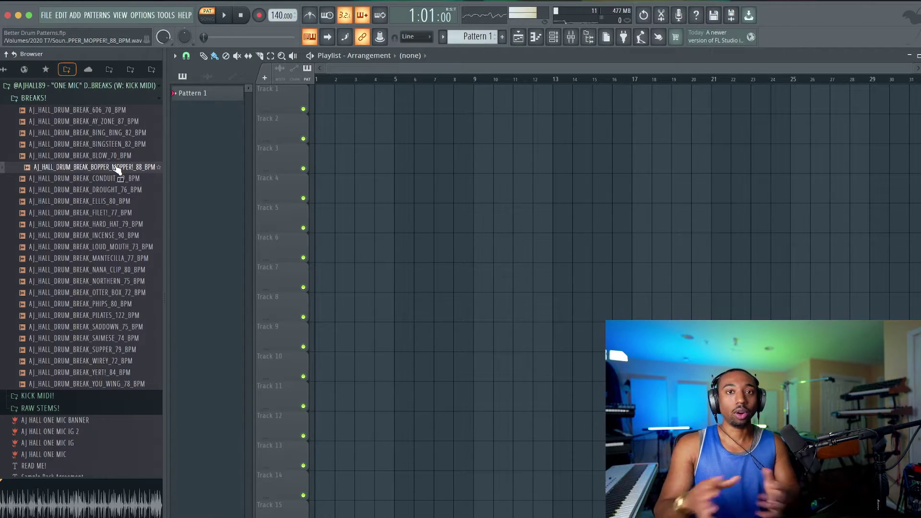
left_click(115, 179)
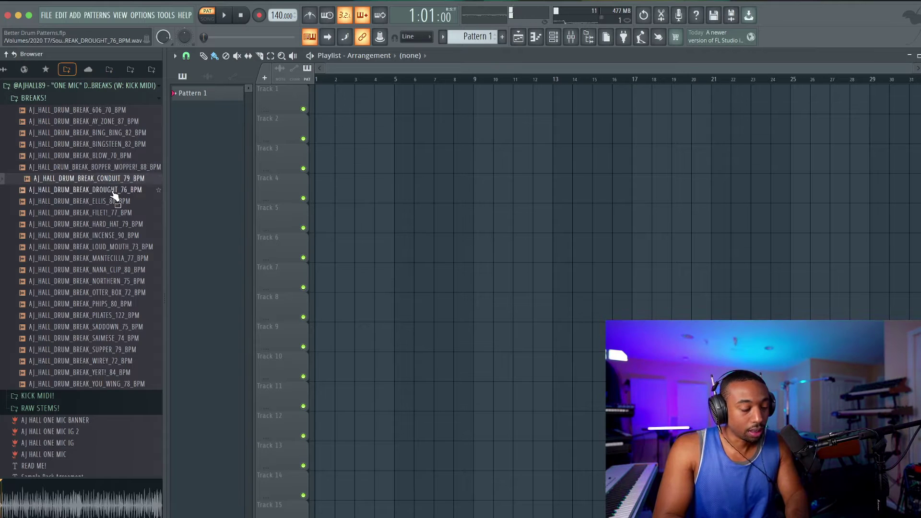
left_click(114, 190)
key("space")
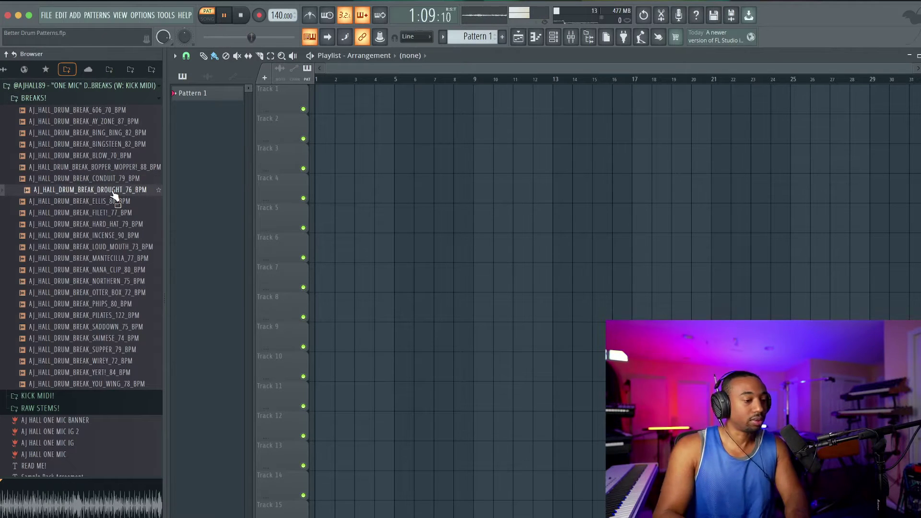
left_click(116, 202)
left_click(118, 214)
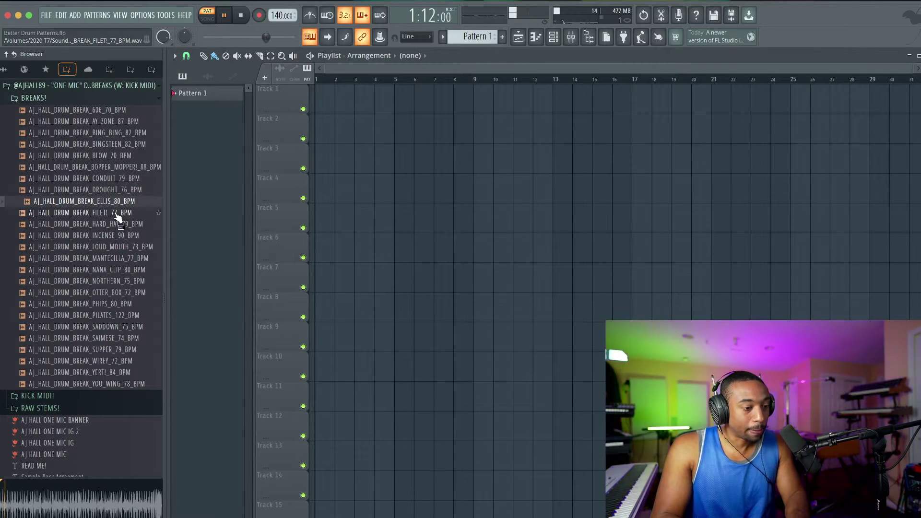
key("space")
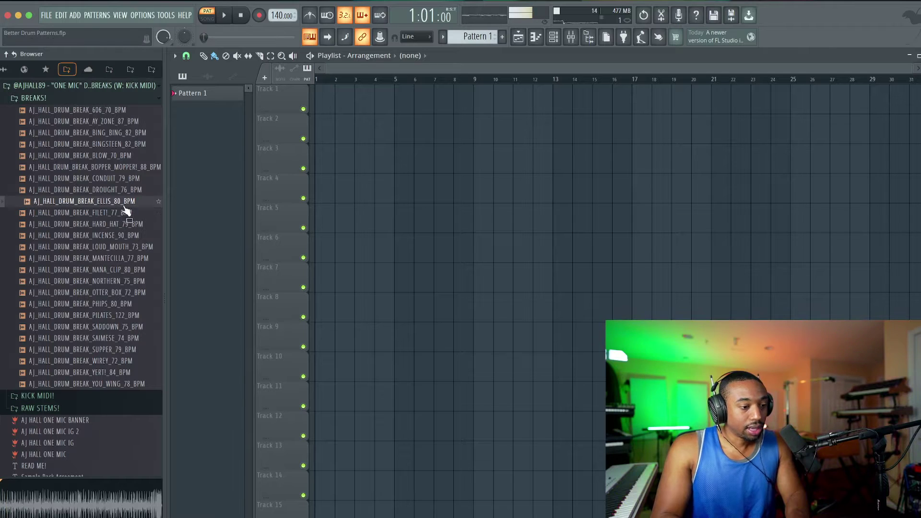
- Load ELLIS DRUM BREAK RAW 80 BPM from the RAW STEMS! folder into a new Slicex channel
left_click(114, 101)
left_click(86, 122)
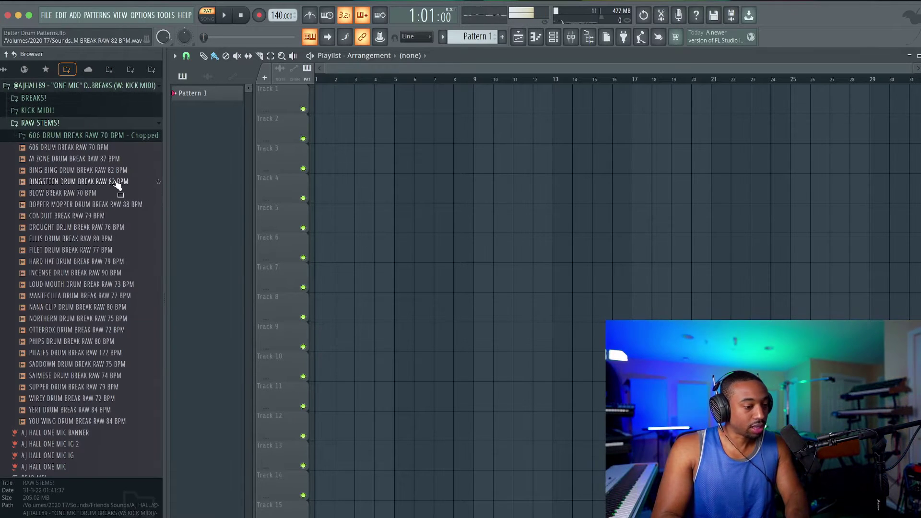
left_click(112, 239)
right_click(98, 238)
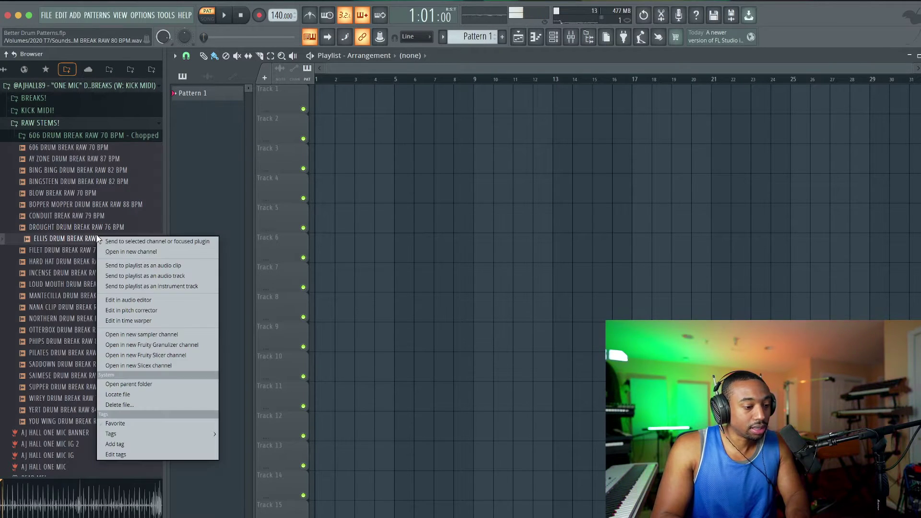
left_click(143, 365)
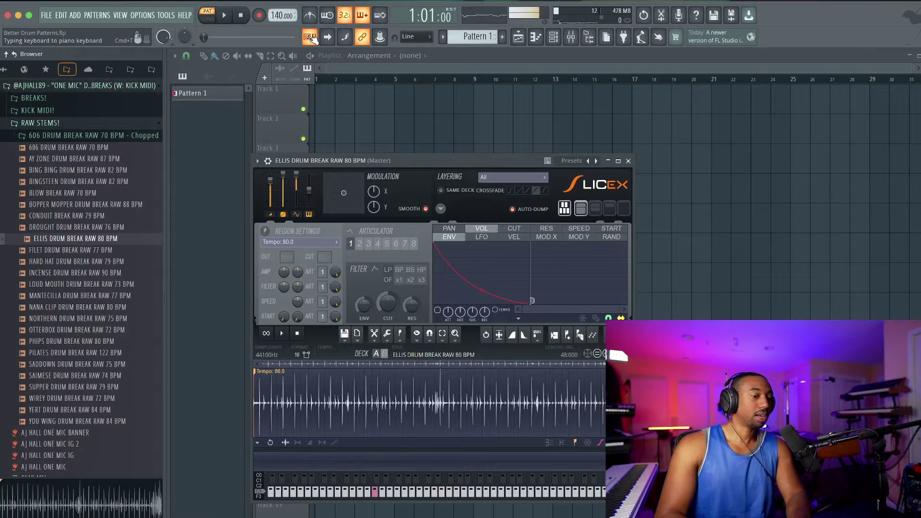
- Slice the Ellis break in Slicex with medium auto-slicing, close its window and try out a slice
right_click(310, 37)
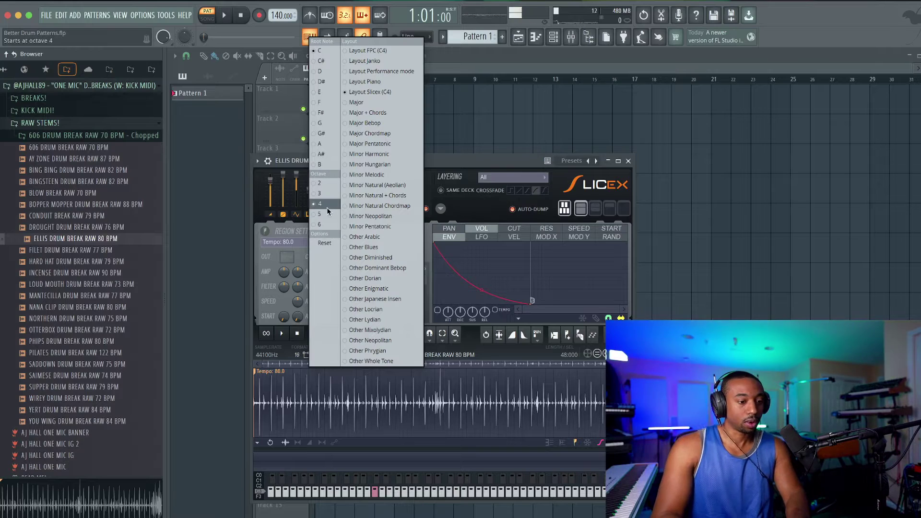
left_click(438, 74)
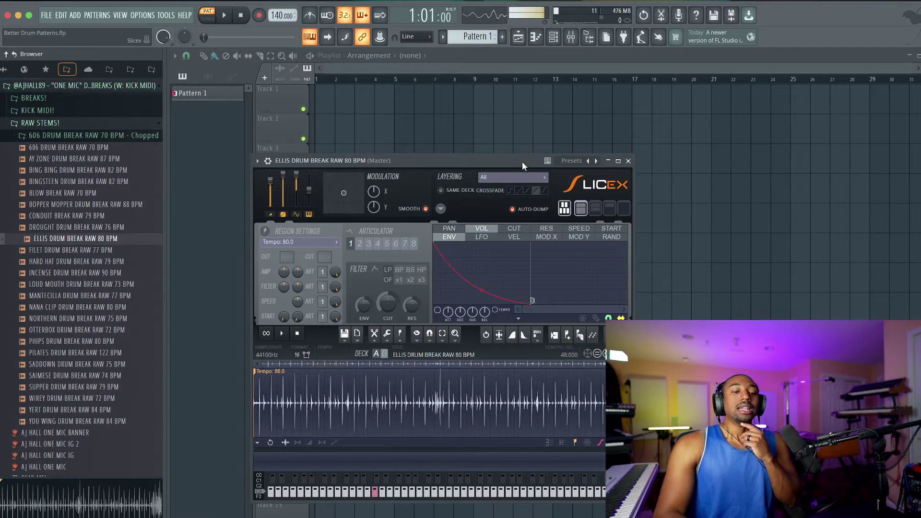
left_click_drag(522, 162, 474, 92)
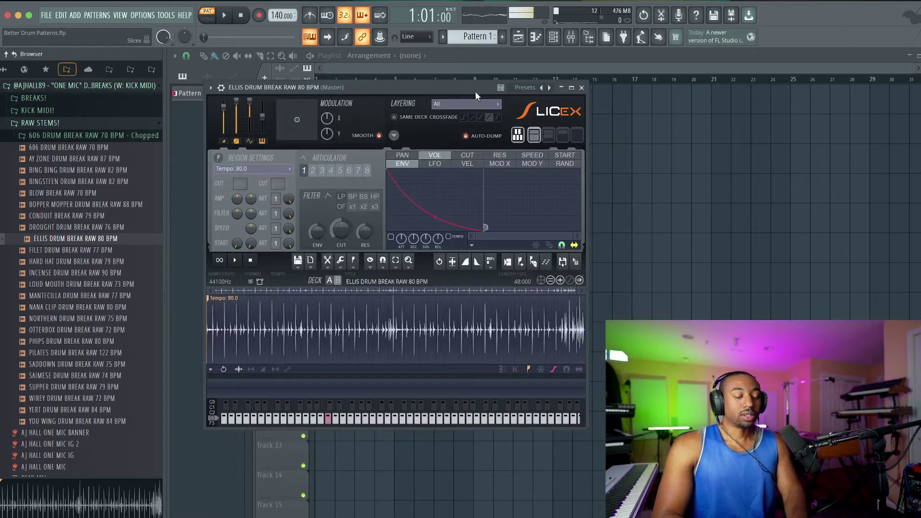
left_click(532, 262)
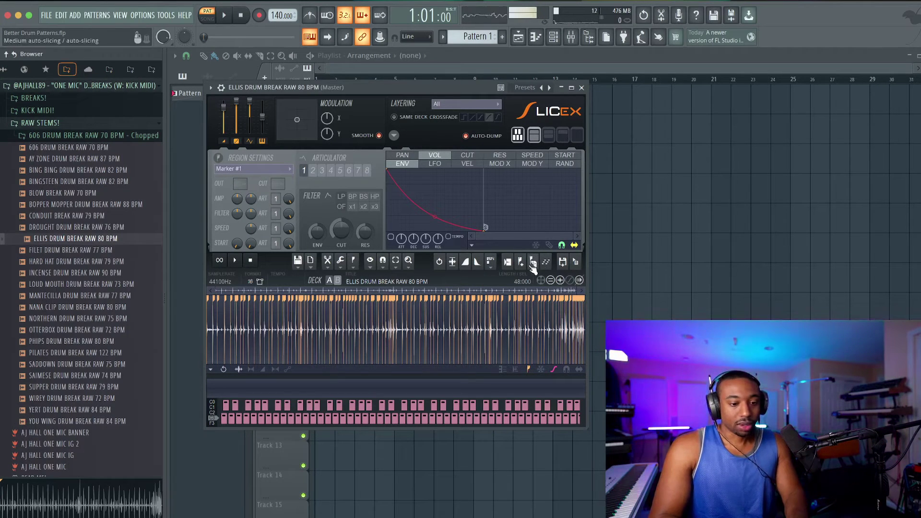
left_click(581, 88)
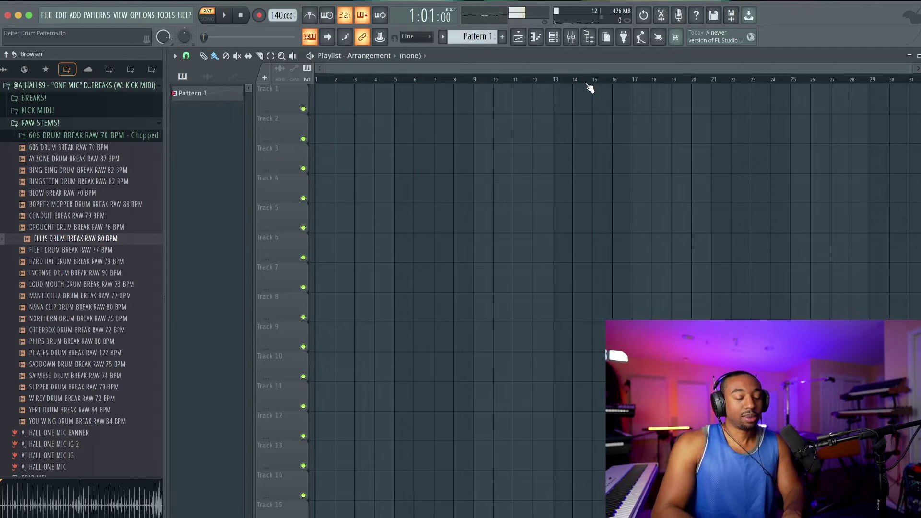
key("s")
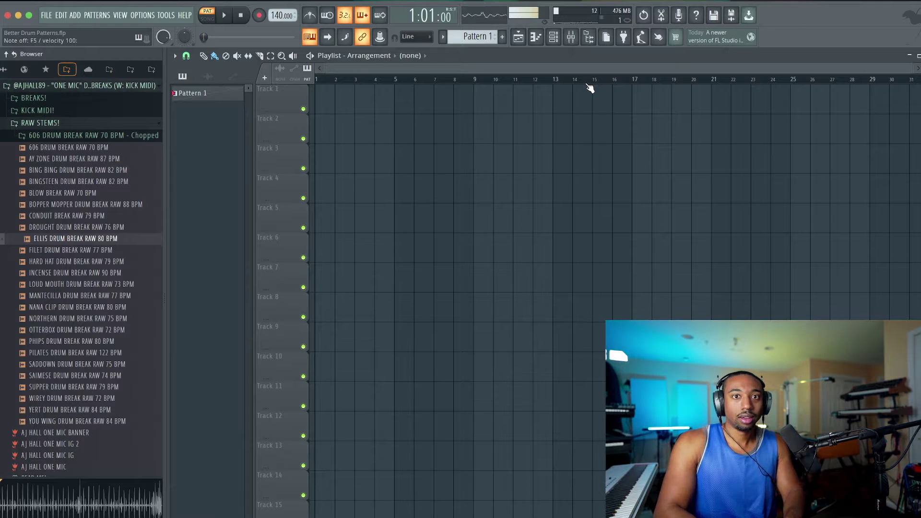
- Set the project tempo to 91 BPM with the tempo tapper
right_click(278, 16)
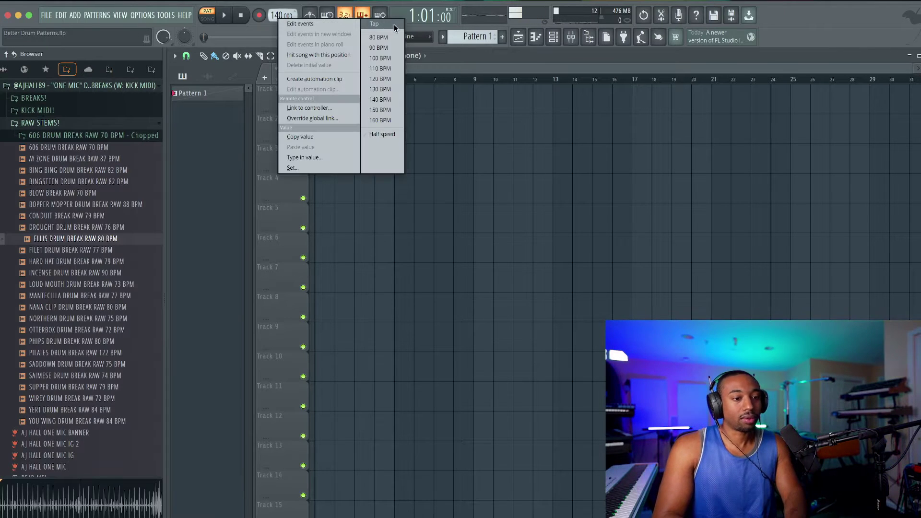
left_click(290, 164)
left_click(460, 241)
left_click(461, 245)
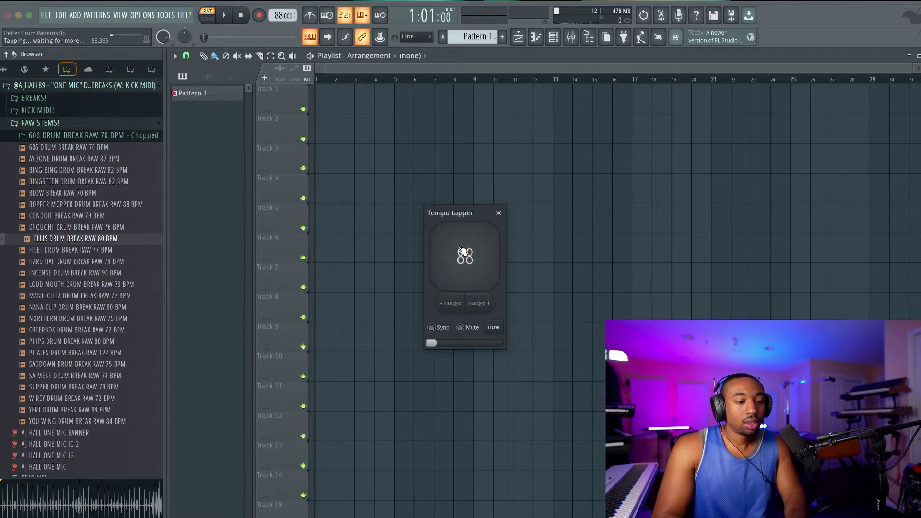
left_click(462, 248)
left_click(462, 250)
left_click(498, 213)
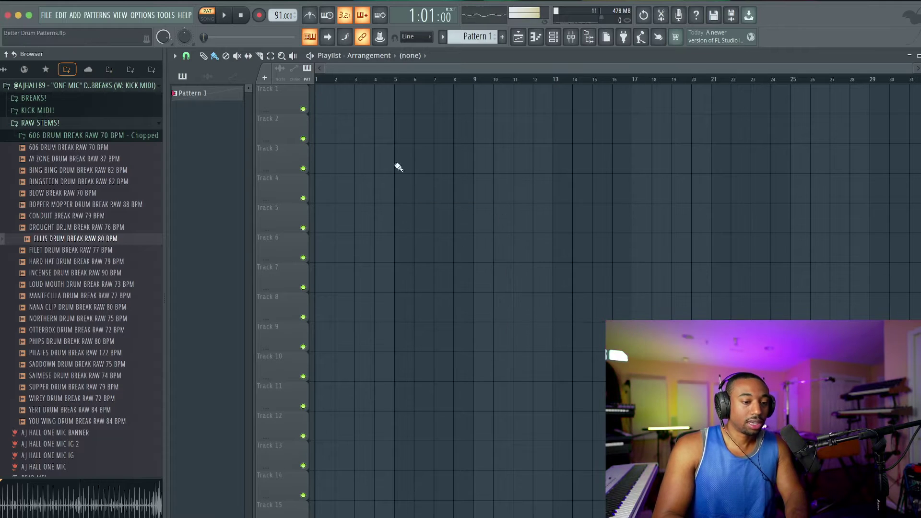
- Turn on the metronome and arm recording for notes and automation
left_click(310, 15)
left_click(259, 15)
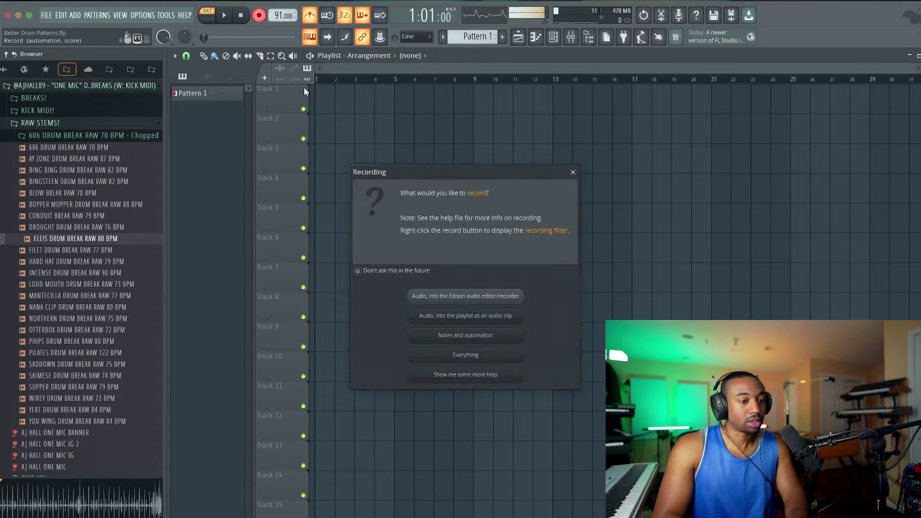
left_click(459, 316)
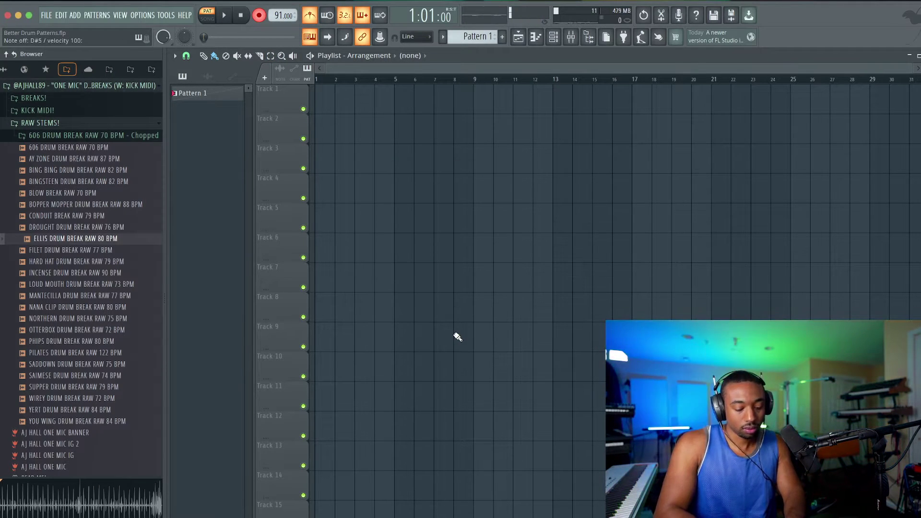
- Record a four-note run of Ellis break slices into Pattern 1 with the channel rack shown
left_click(554, 37)
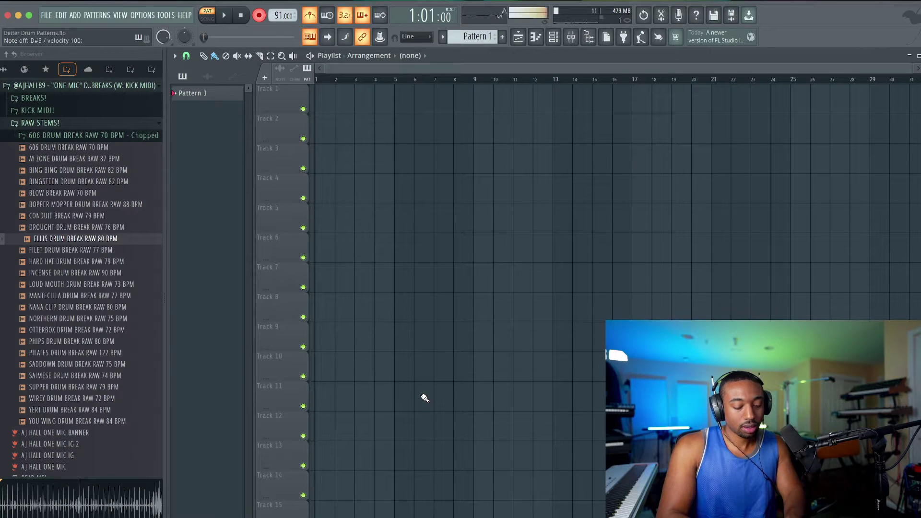
left_click(553, 37)
key("space")
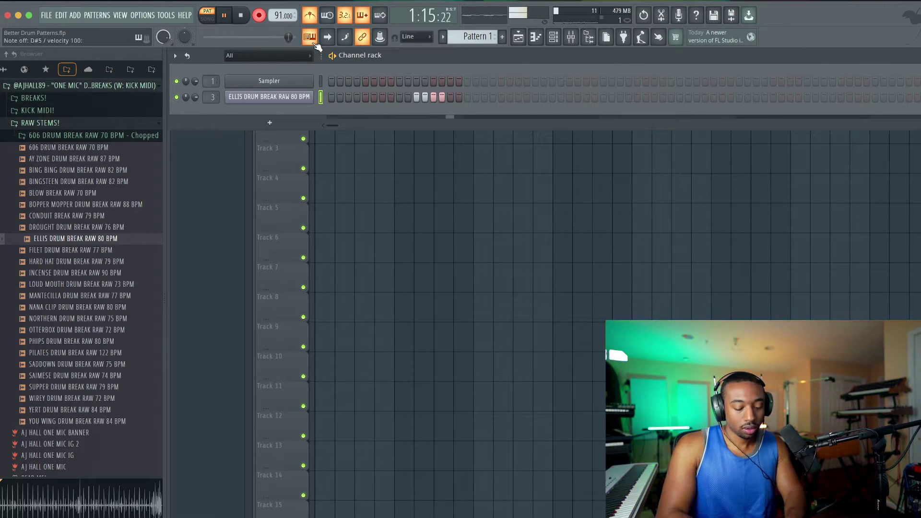
key("space")
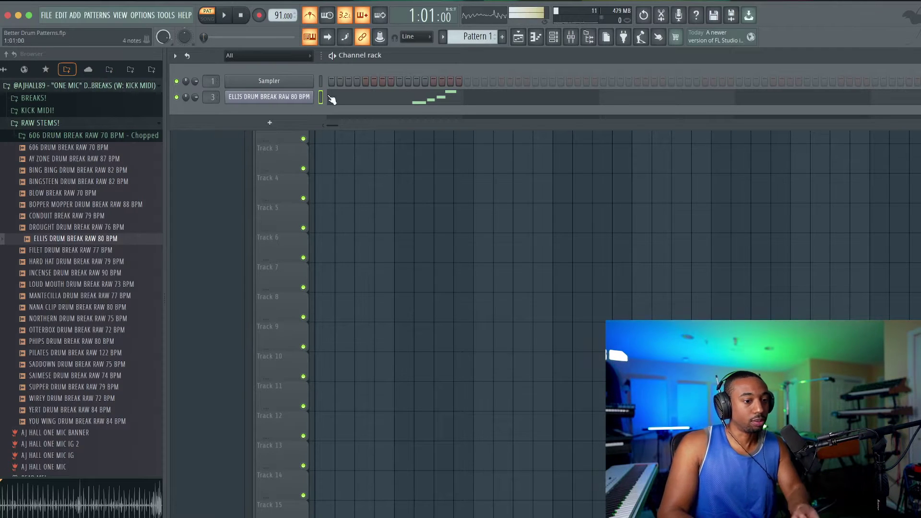
- Open the Ellis channel's piano roll, quantize the recorded notes and start playback
key("F7")
scroll(288, 235, "up", 3)
scroll(285, 242, "left", 5)
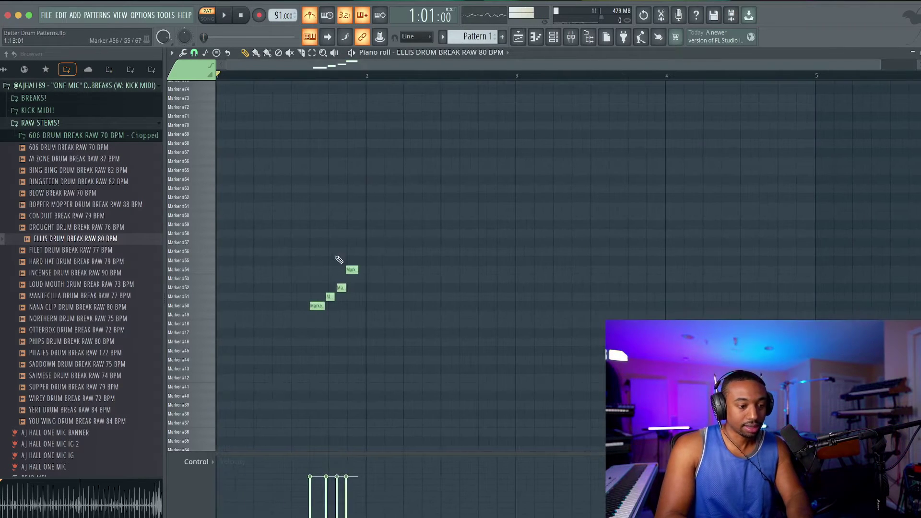
key("alt+q")
key("Return")
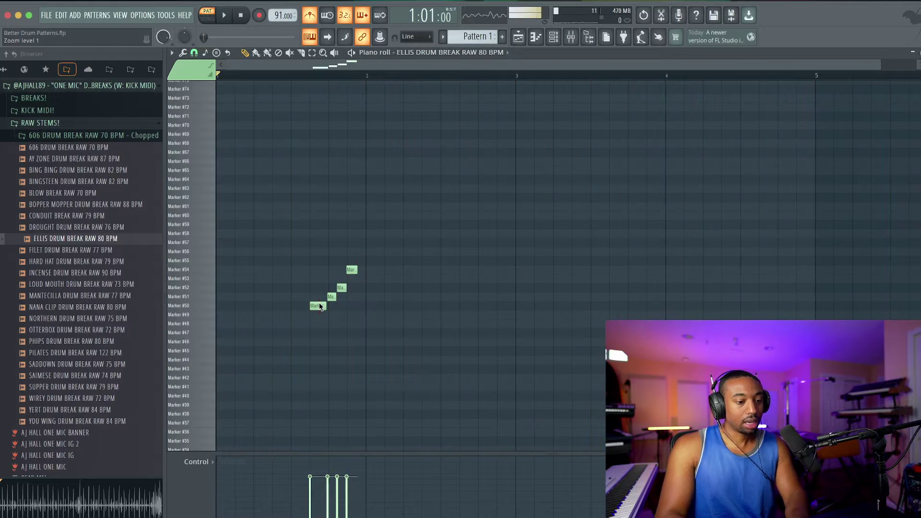
key("space")
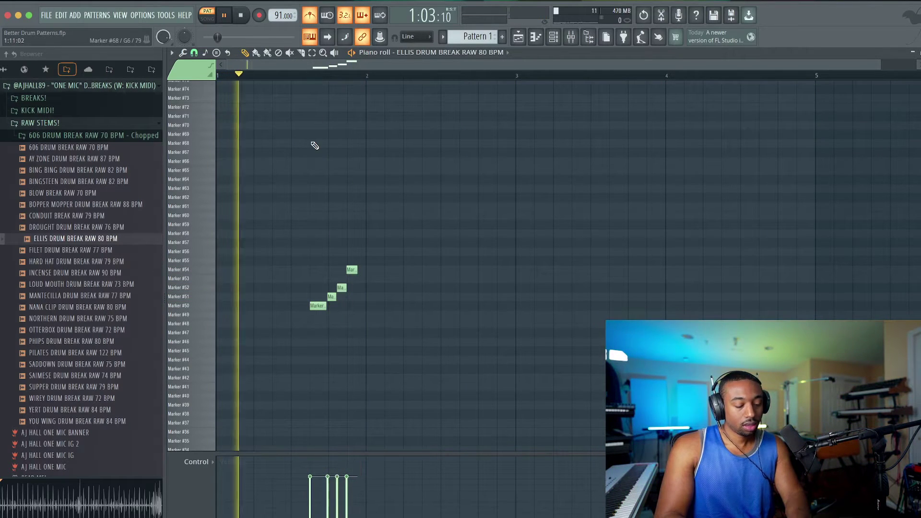
- Quantize the Ellis notes again with the start time strength at maximum and play back the result
key("alt+q")
key("space")
left_click_drag(444, 254, 445, 226)
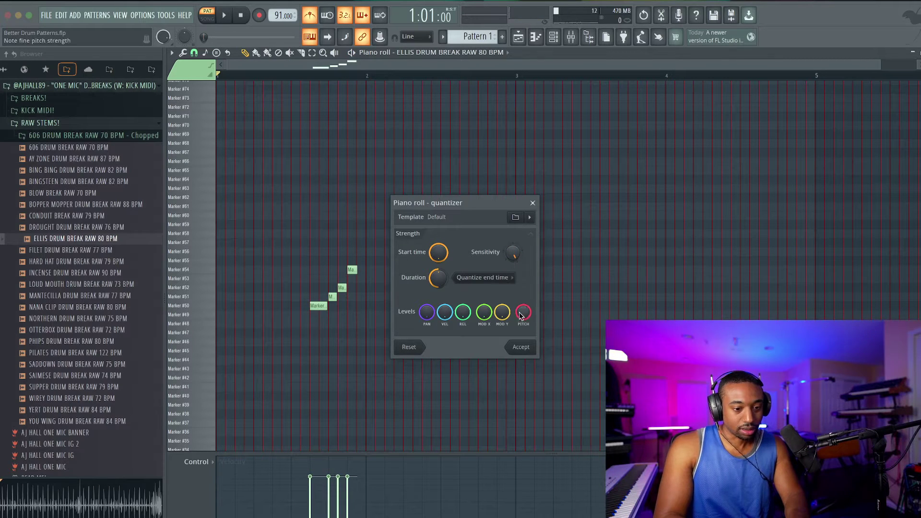
left_click(520, 347)
key("space")
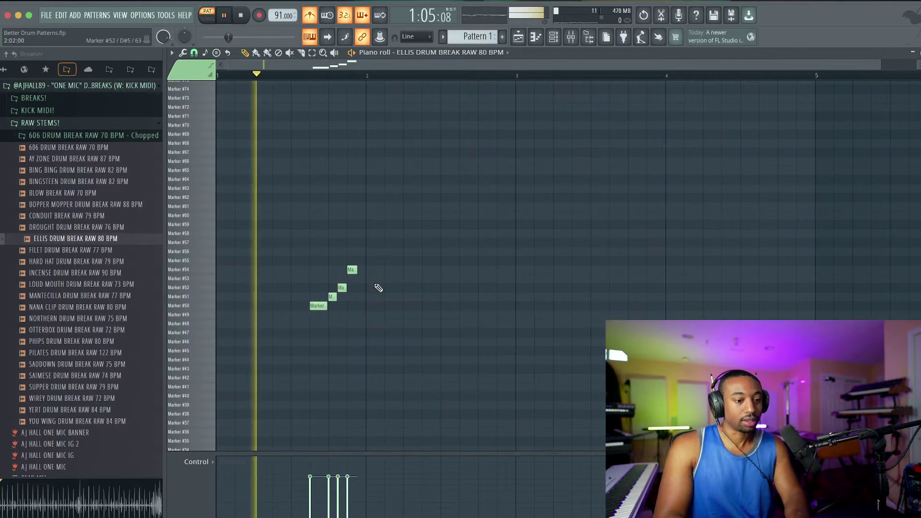
scroll(372, 288, "up", 2)
key("space")
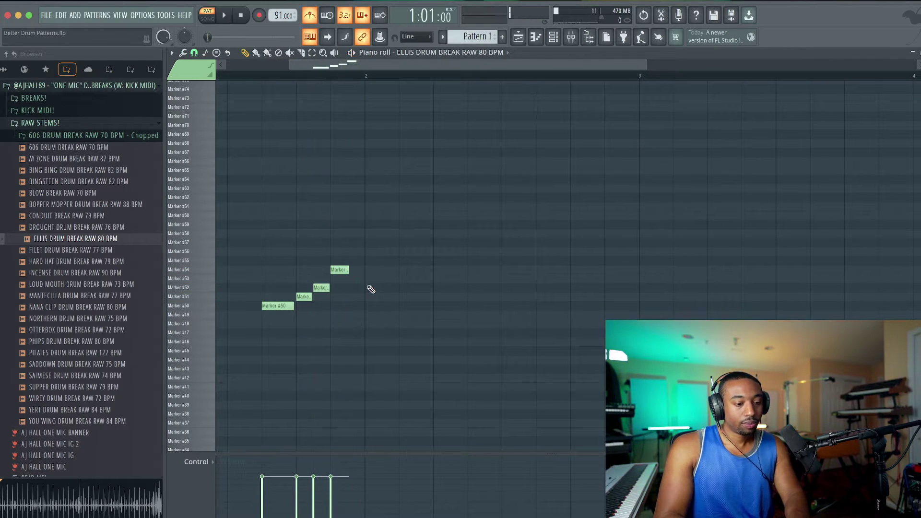
- Switch to the empty Pattern 2 and show the playlist
key("F6")
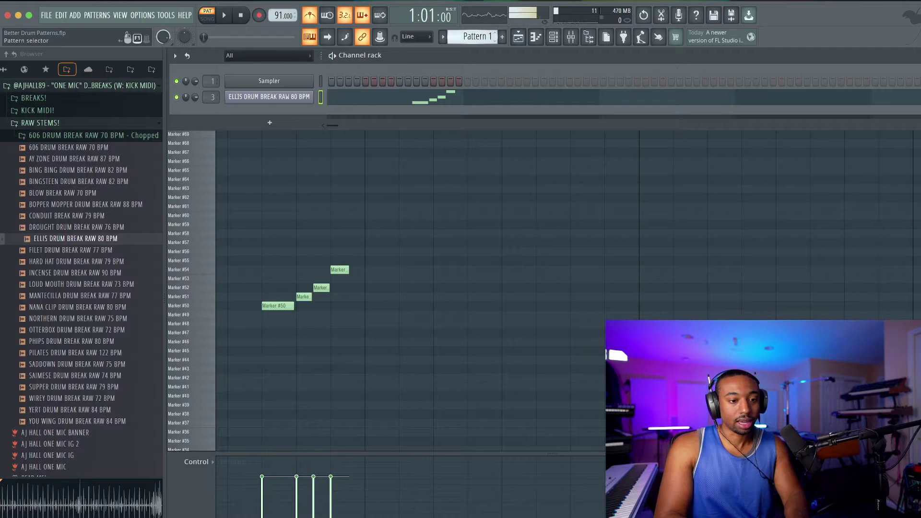
left_click_drag(474, 37, 474, 29)
left_click(518, 37)
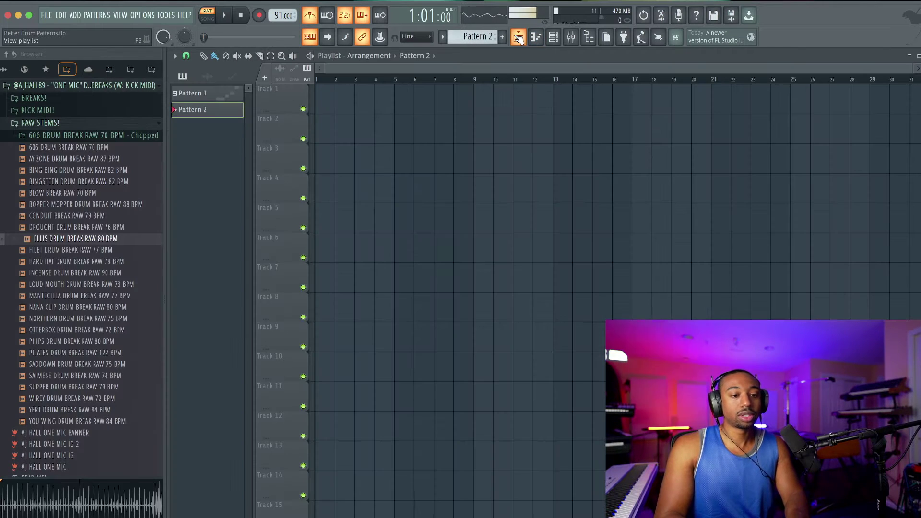
- Place Pattern 1 clips on Track 1 of the playlist at bars 2 and 4 only, removing the clip at bar 1
left_click(325, 110)
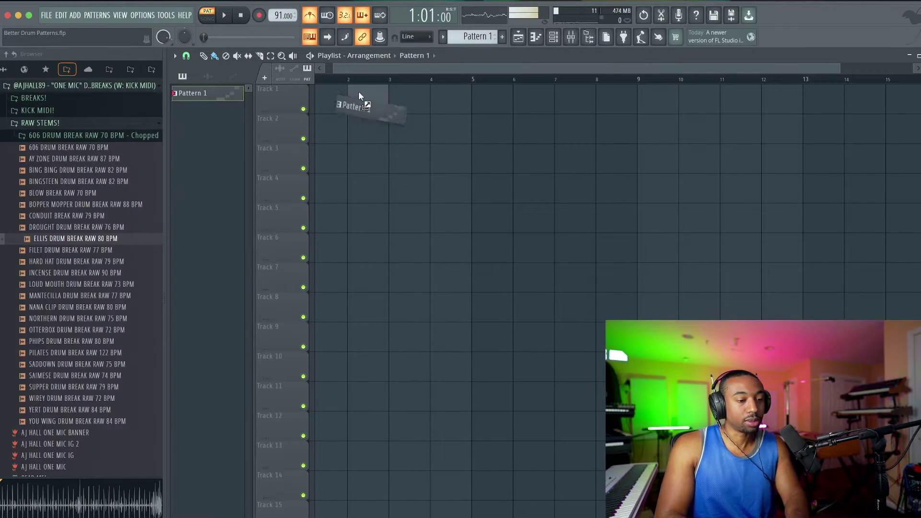
left_click_drag(358, 96, 323, 97)
key("super+b")
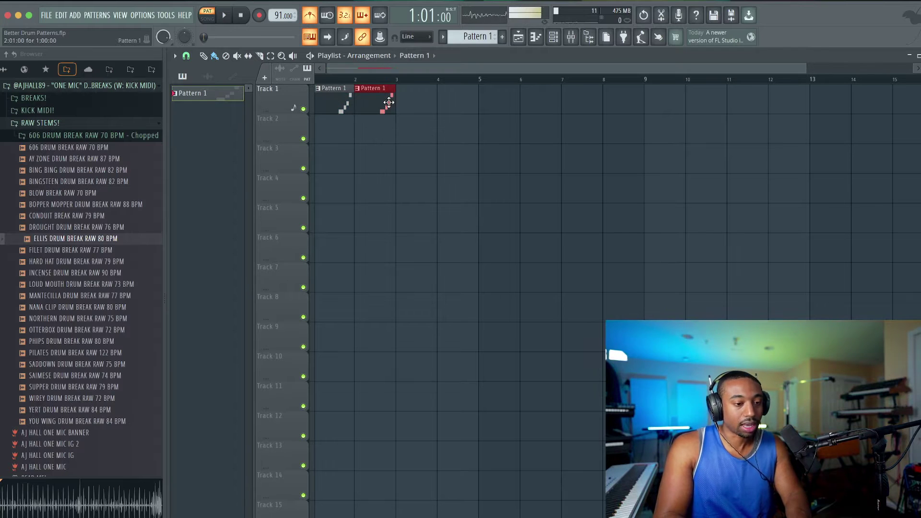
right_click(343, 101)
left_click(465, 101)
right_click(464, 151)
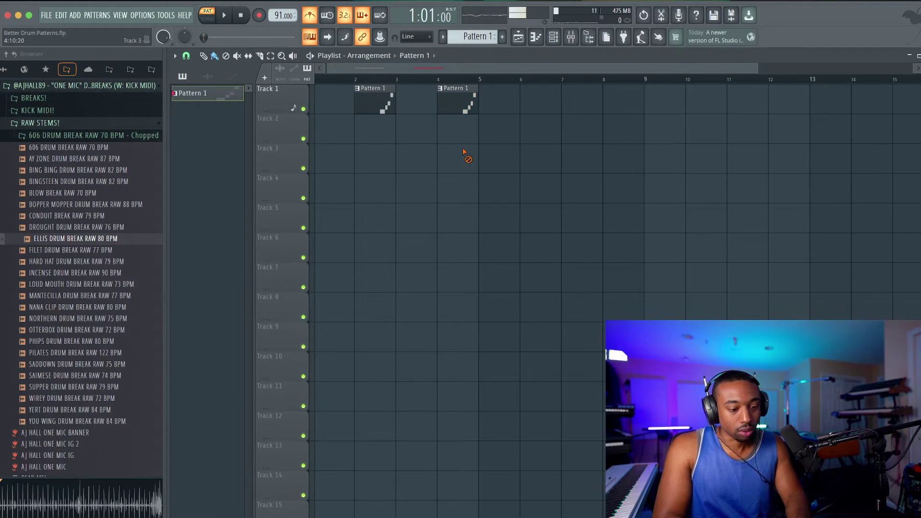
- Audition the Ellis break slices one by one with Pattern 2 selected in the channel rack, and return to the playlist
left_click(553, 37)
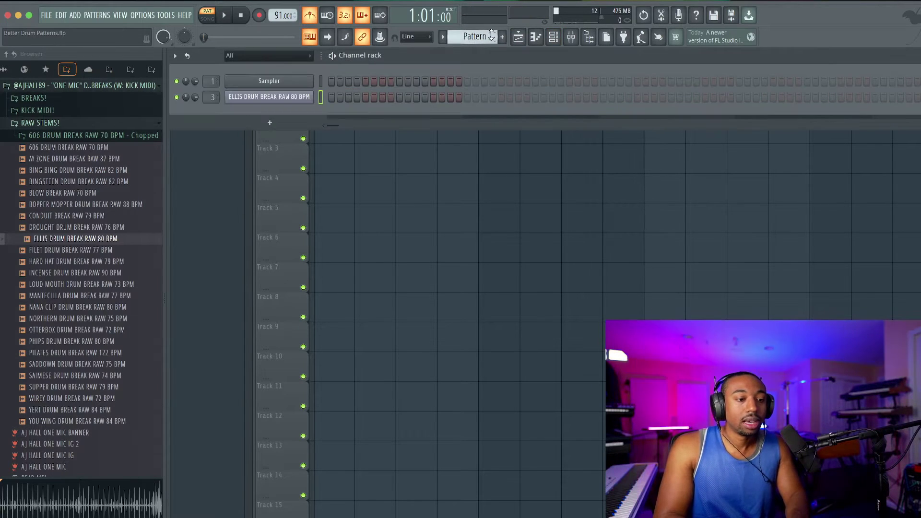
key("y")
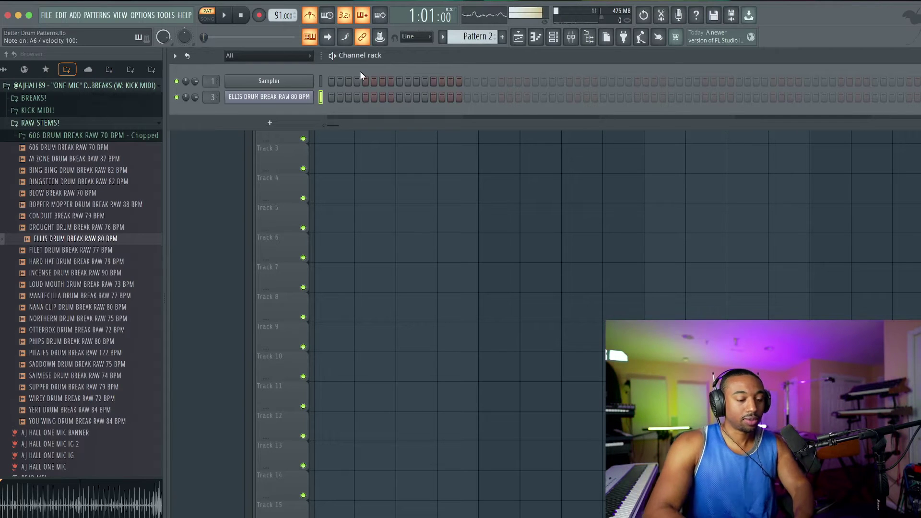
key("6")
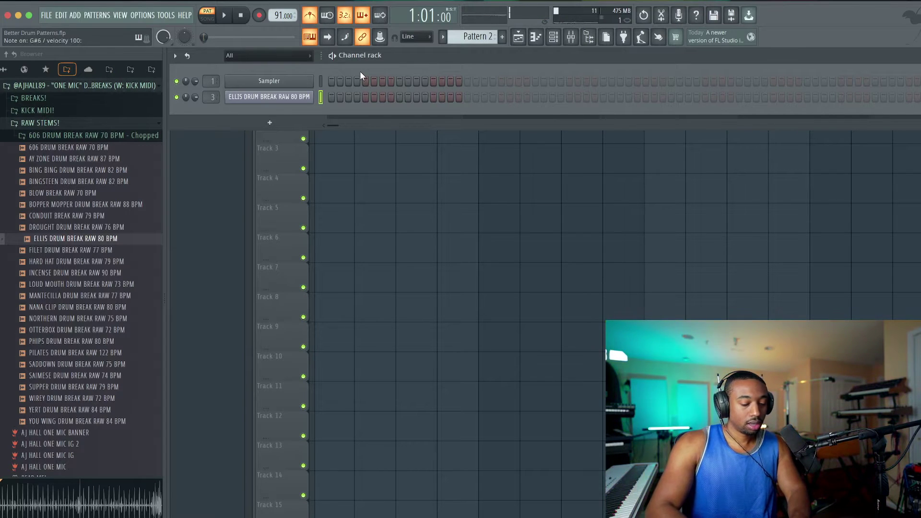
key("5")
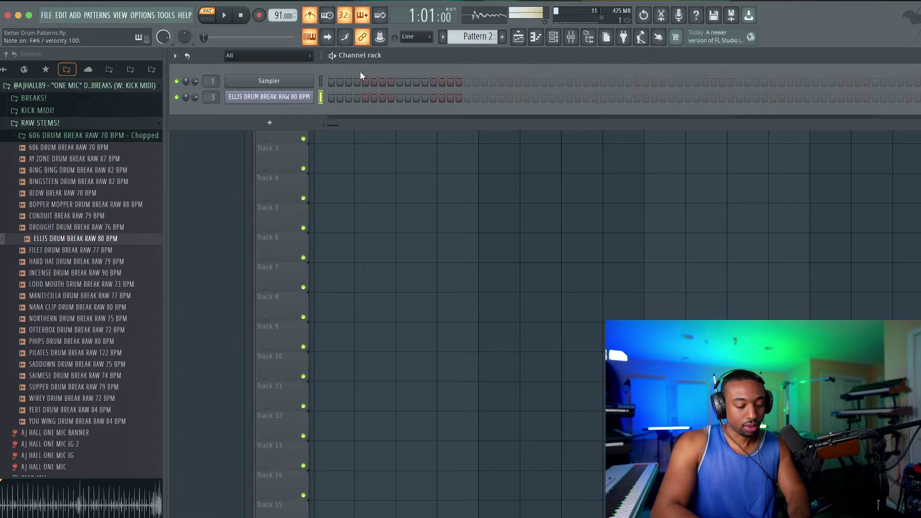
key("z")
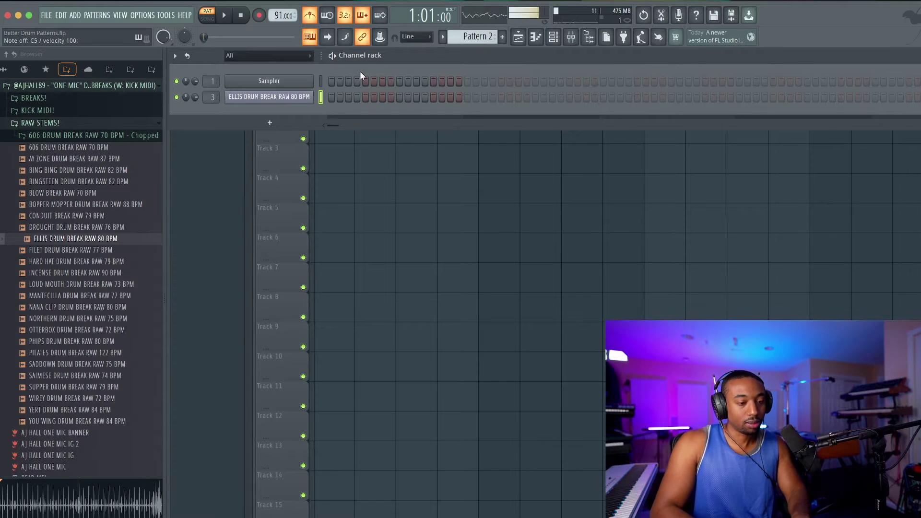
key("j")
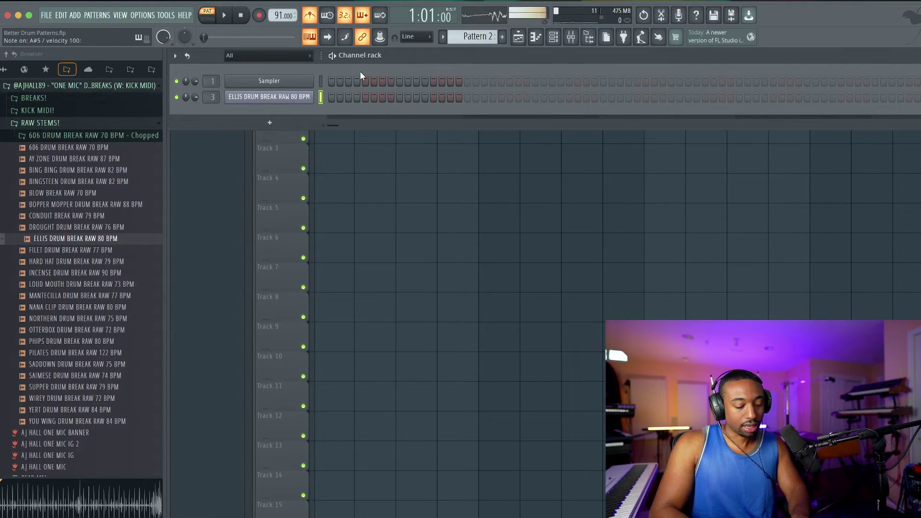
key("n")
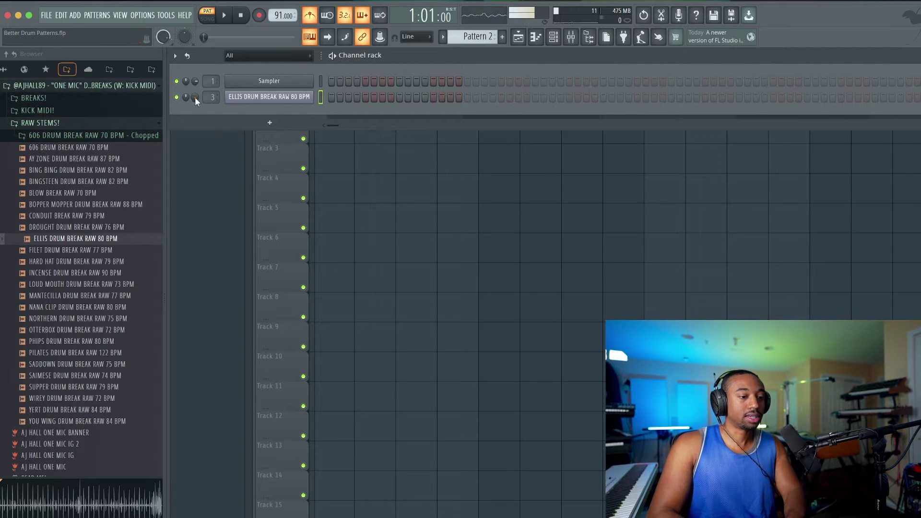
key("F6")
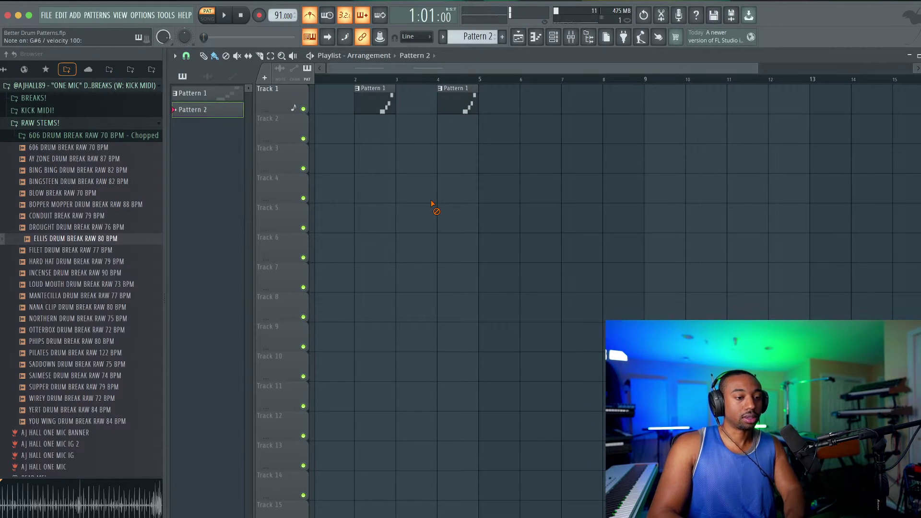
- Record a repeating two-bar rhythm of Ellis break slices into Pattern 2
left_click(259, 16)
left_click(446, 313)
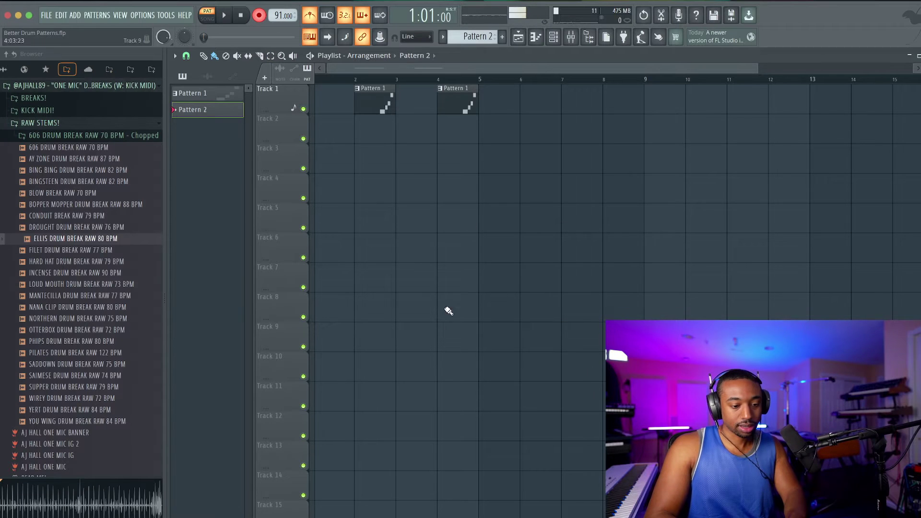
left_click(554, 41)
left_click(555, 41)
key("space")
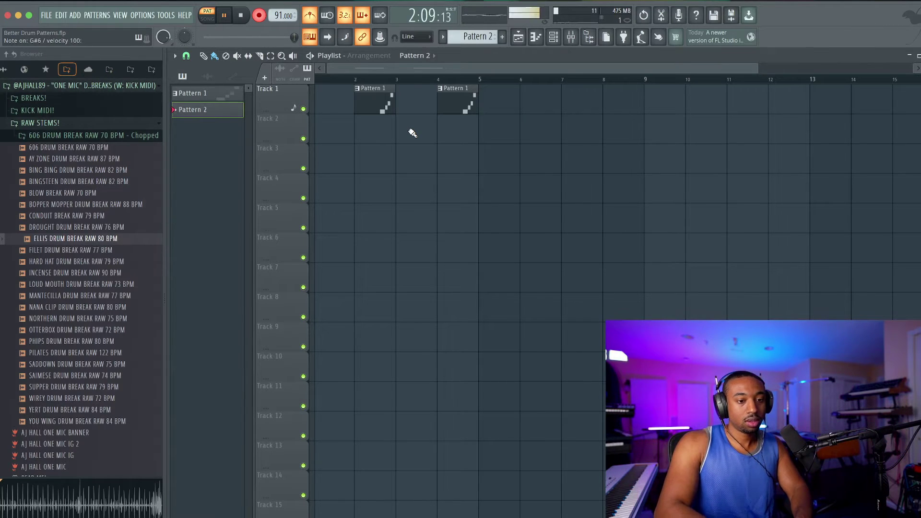
key("space")
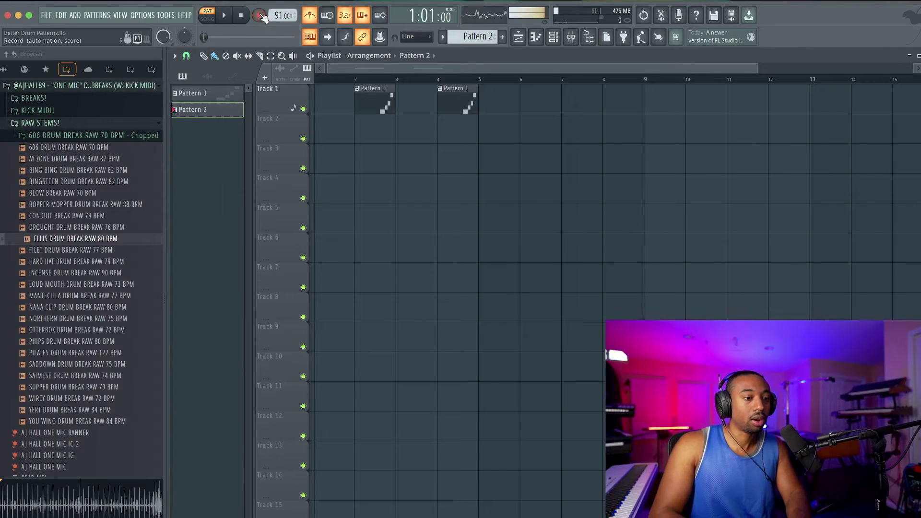
- Play back Pattern 2 while checking the Ellis track in the mixer
left_click(570, 42)
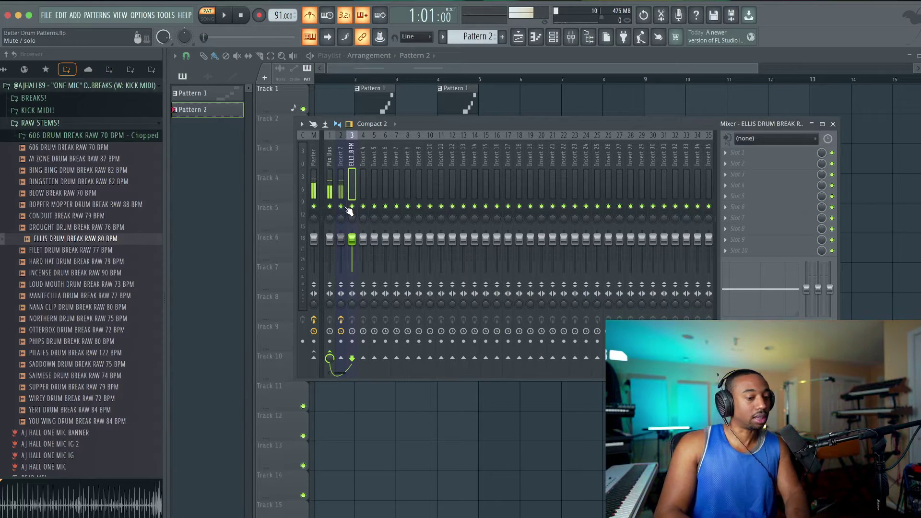
key("space")
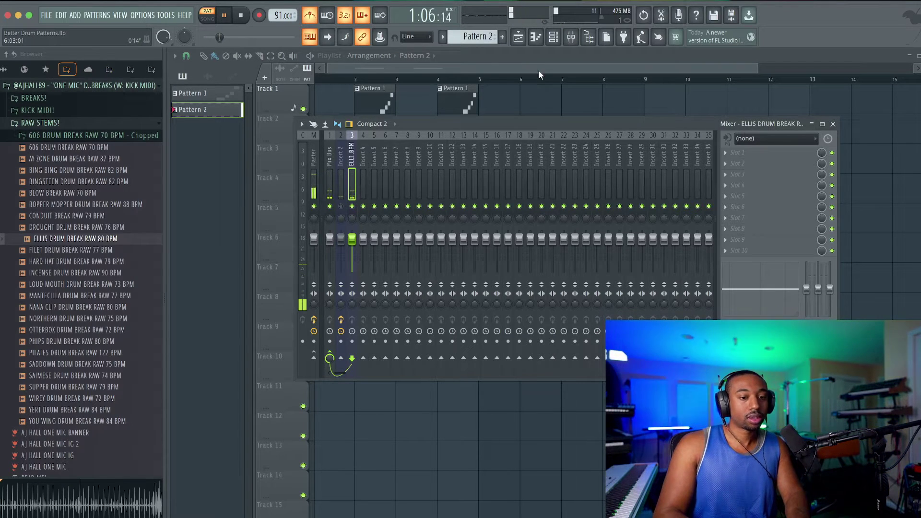
key("F9")
- Place Pattern 2 clips on Track 2 at bars 1 and 3 and play the arrangement in song mode
left_click_drag(338, 132, 296, 125)
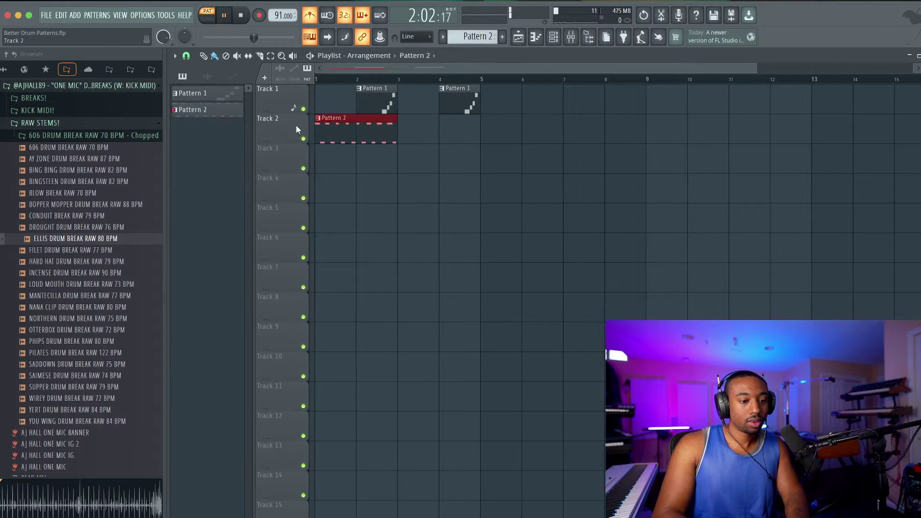
left_click(210, 19)
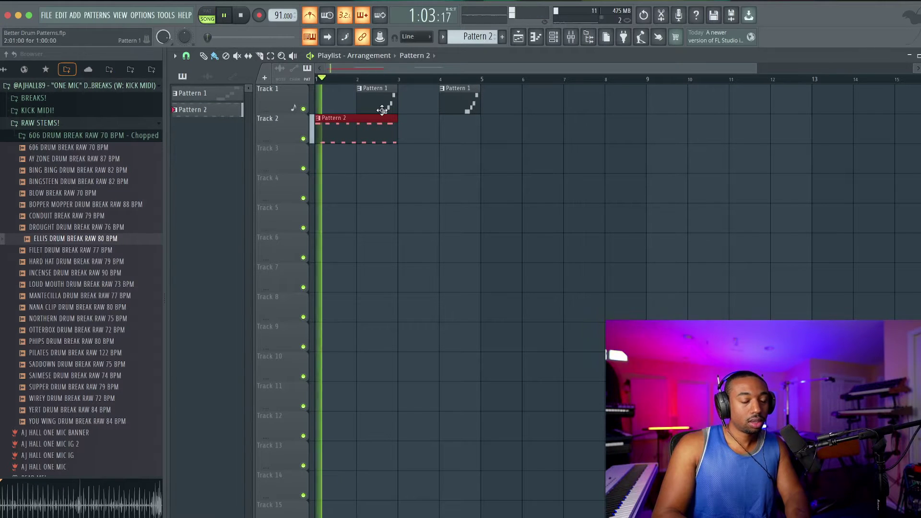
left_click(449, 163, "super")
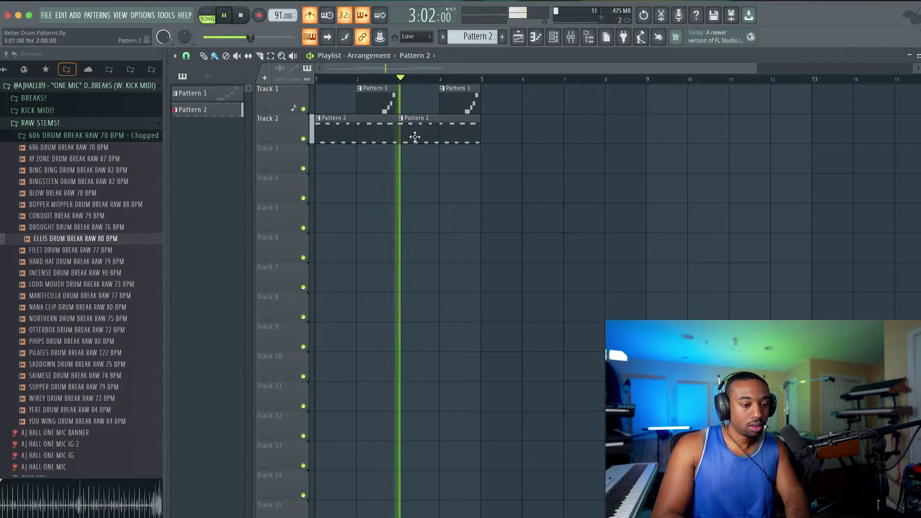
key("F9")
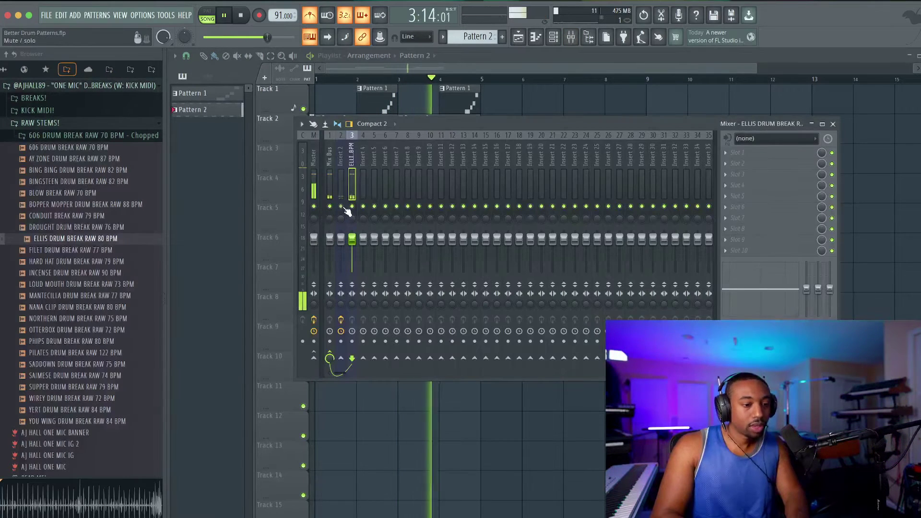
key("F9")
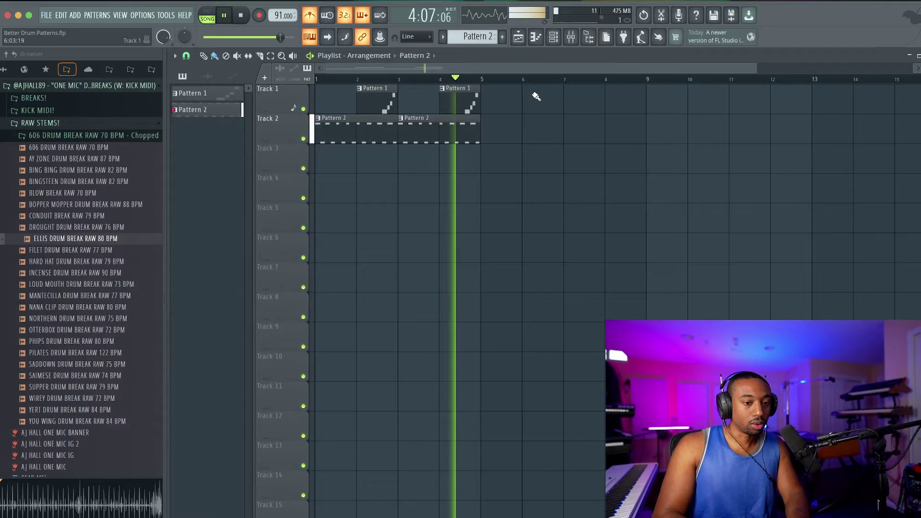
- Switch to the empty Pattern 3 and rehearse Ellis slices over the playing arrangement
left_click(553, 37)
scroll(475, 37, "up", 1)
key("super+s")
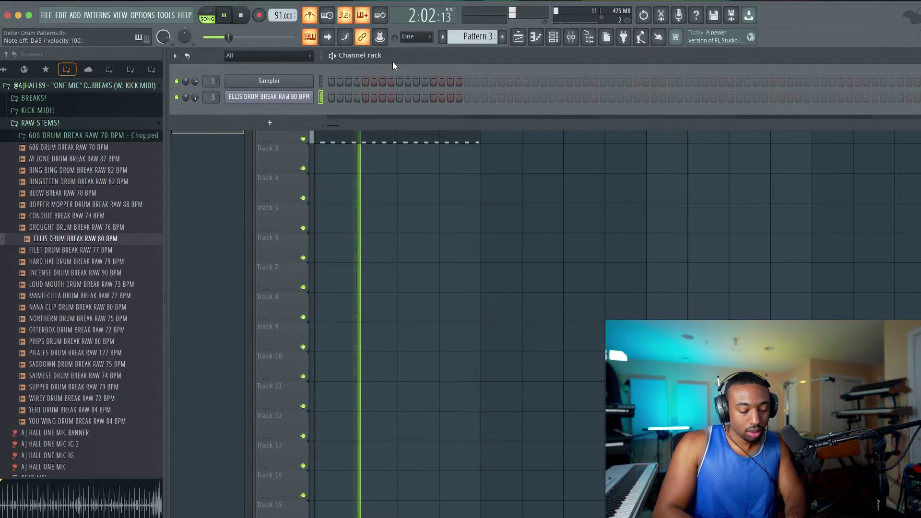
key("space")
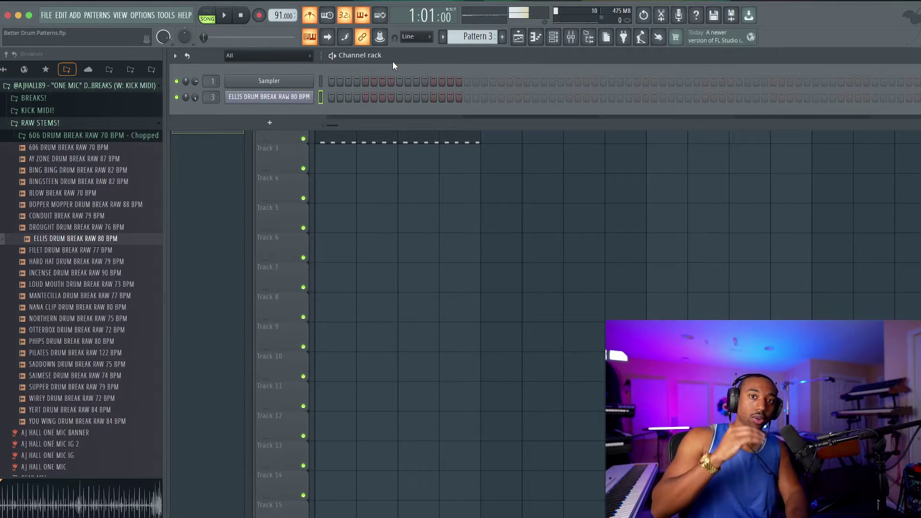
key("space")
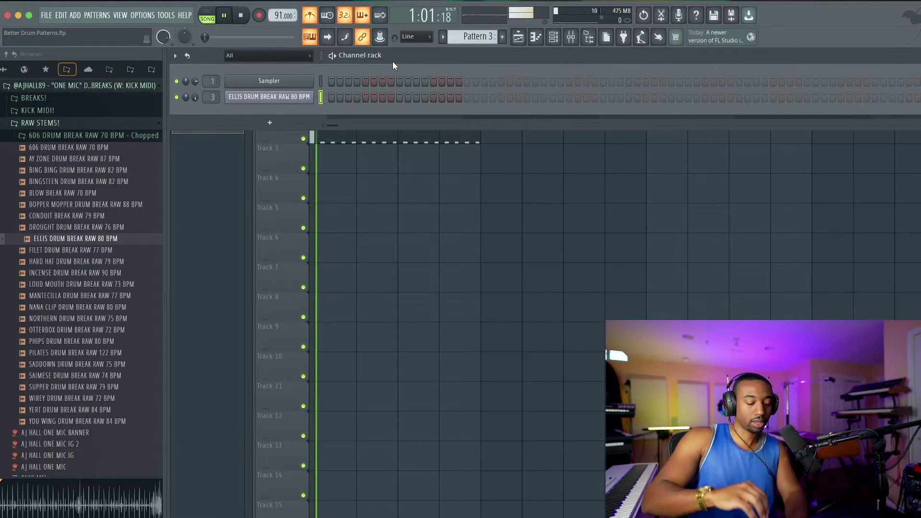
key("space")
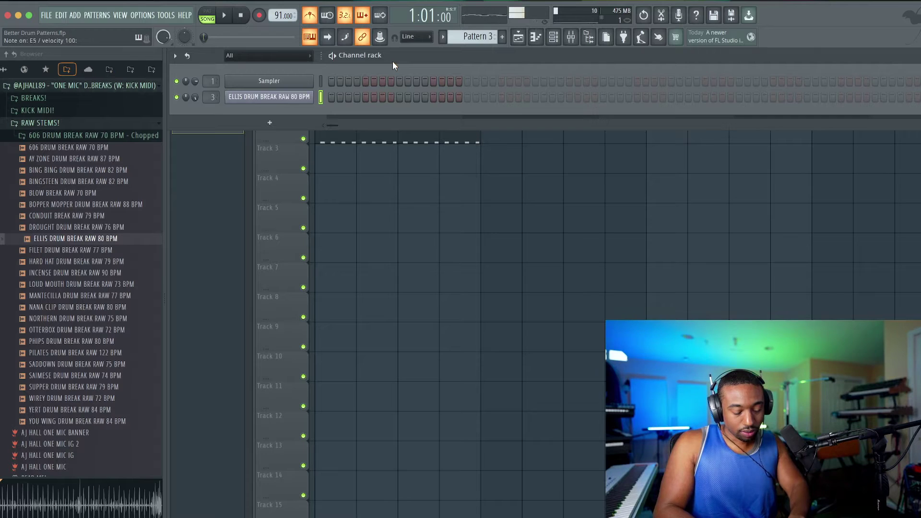
key("space")
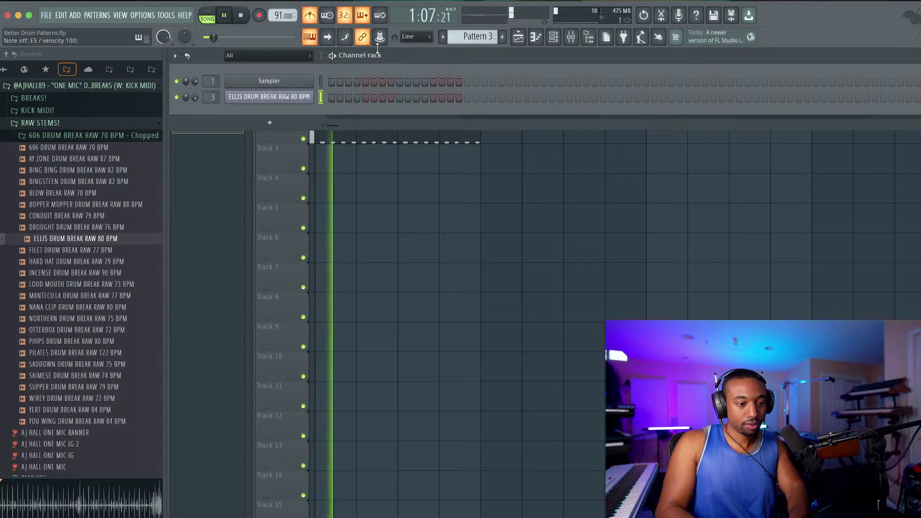
key("space")
- Record an Ellis slice part into Pattern 3 over bars 1 to 4, using the notes and automation recording option
left_click(259, 15)
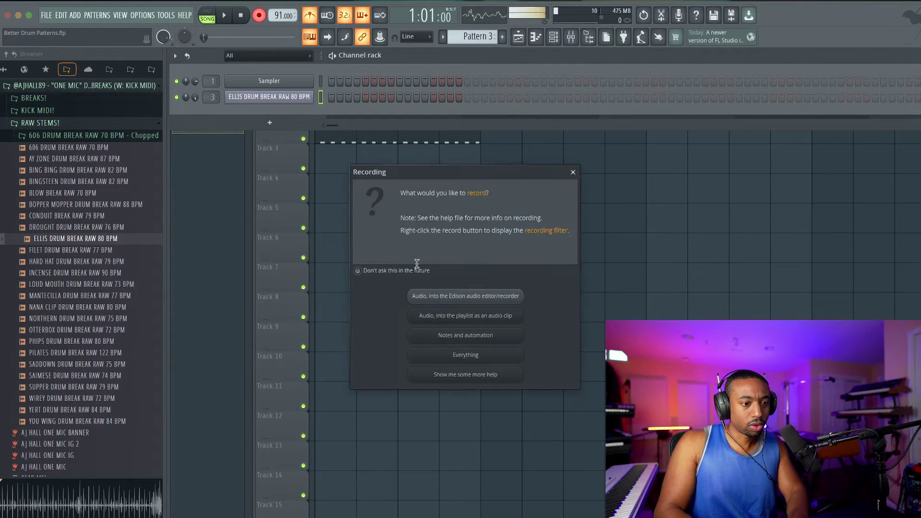
left_click(444, 328)
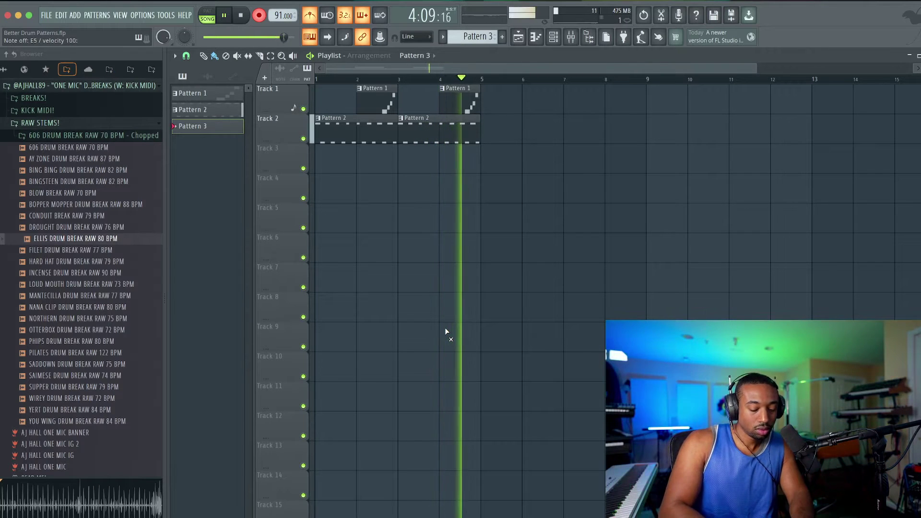
key("space")
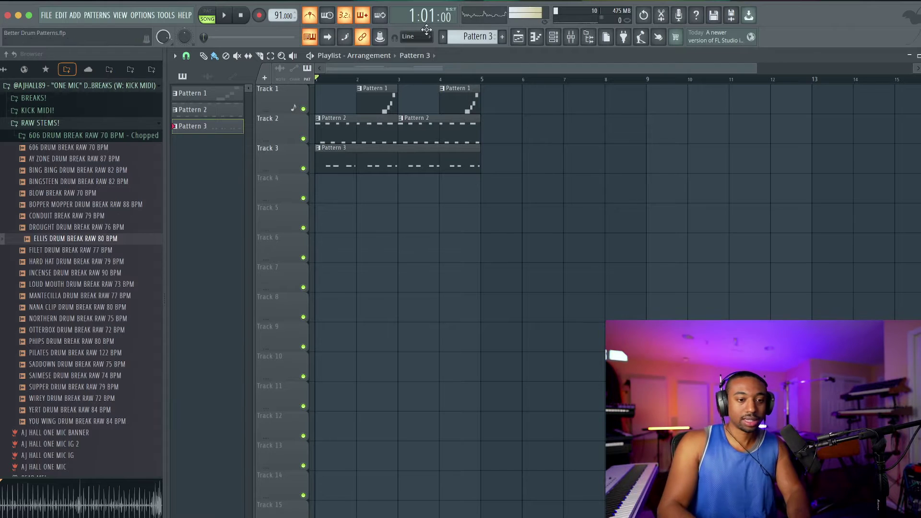
- Switch to the empty Pattern 4 and play the arrangement, turning the metronome off
key("F6")
scroll(488, 42, "up", 2)
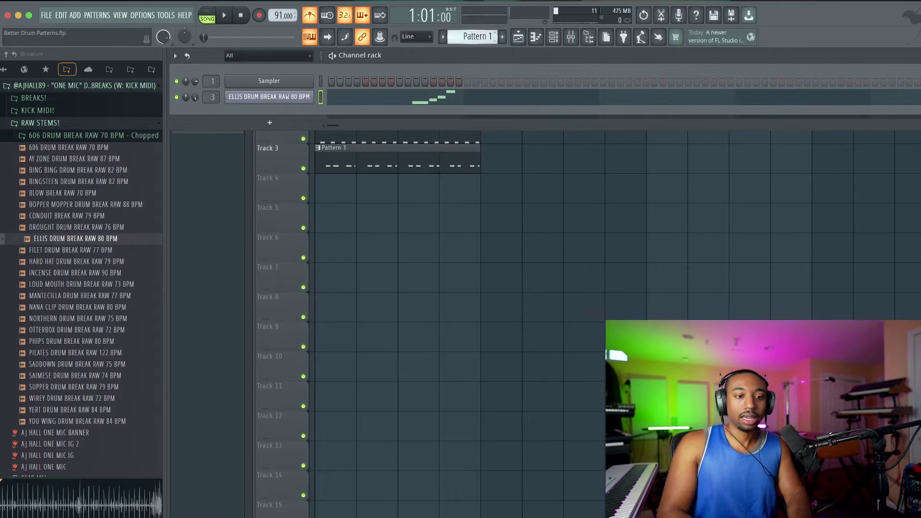
scroll(488, 42, "down", 4)
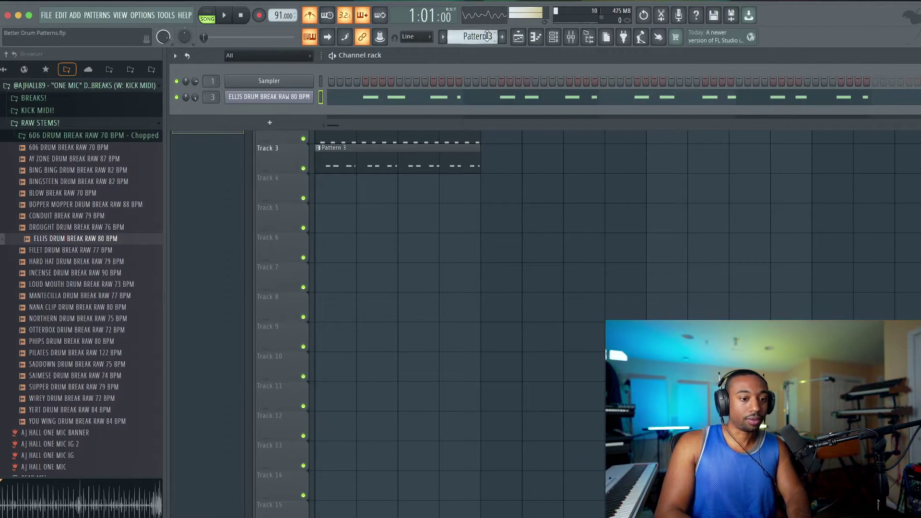
key("space")
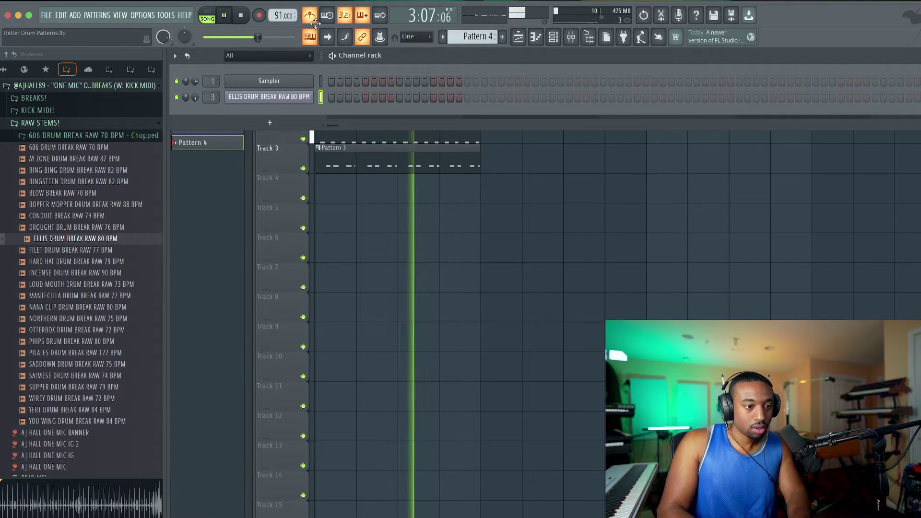
left_click(243, 16)
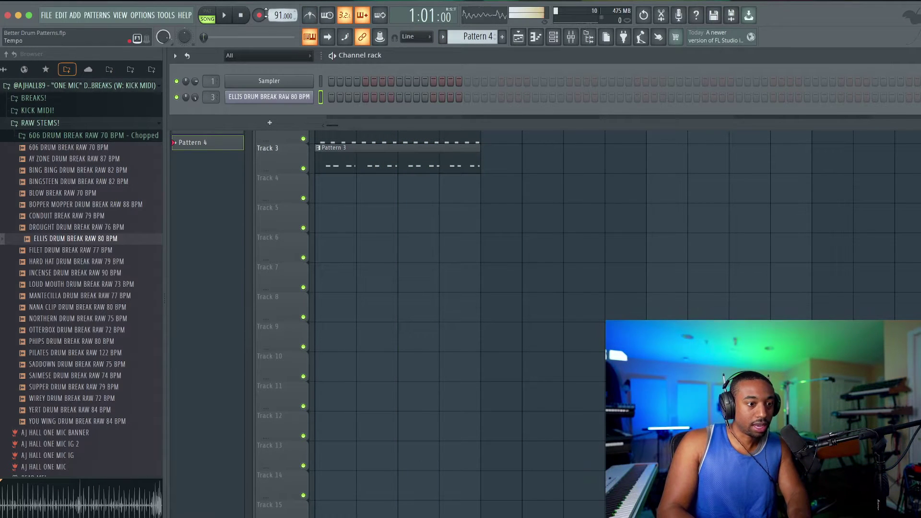
- Record an Ellis slice part into Pattern 4 over bars 1 to 4 while the arrangement plays
left_click(259, 16)
left_click(529, 355)
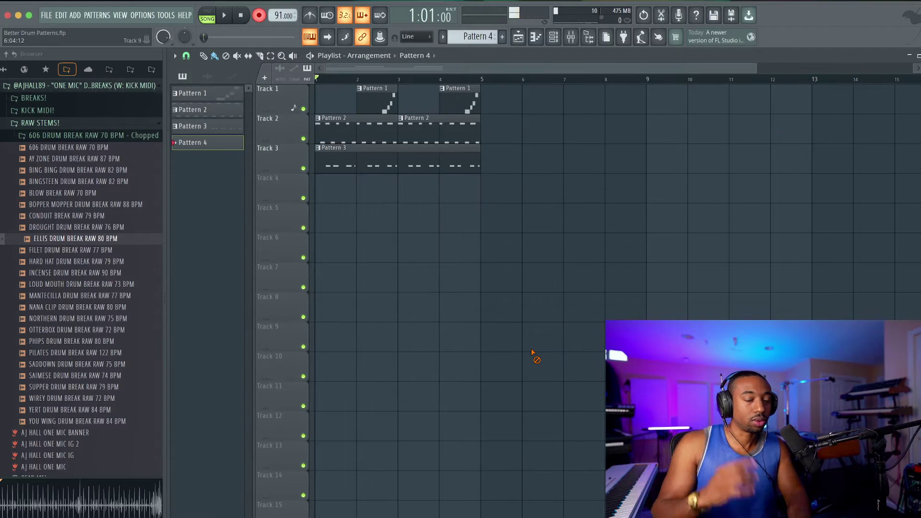
key("x")
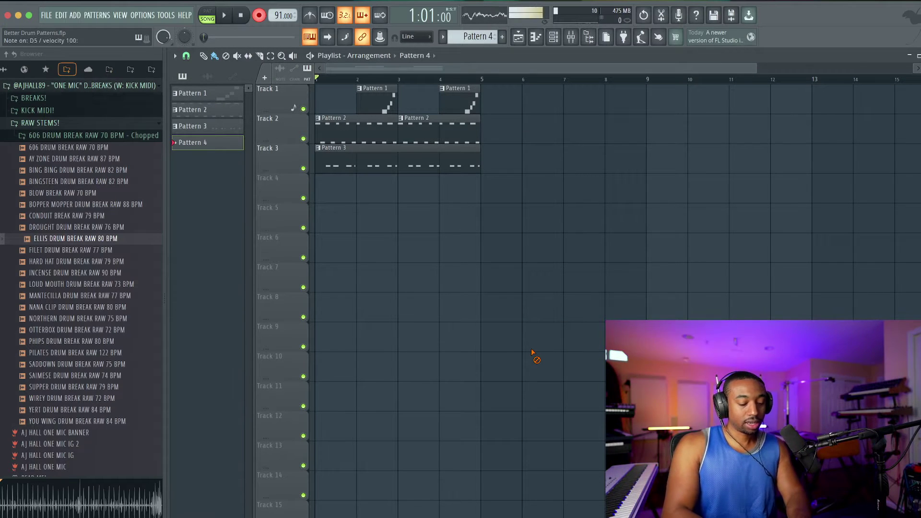
key("r")
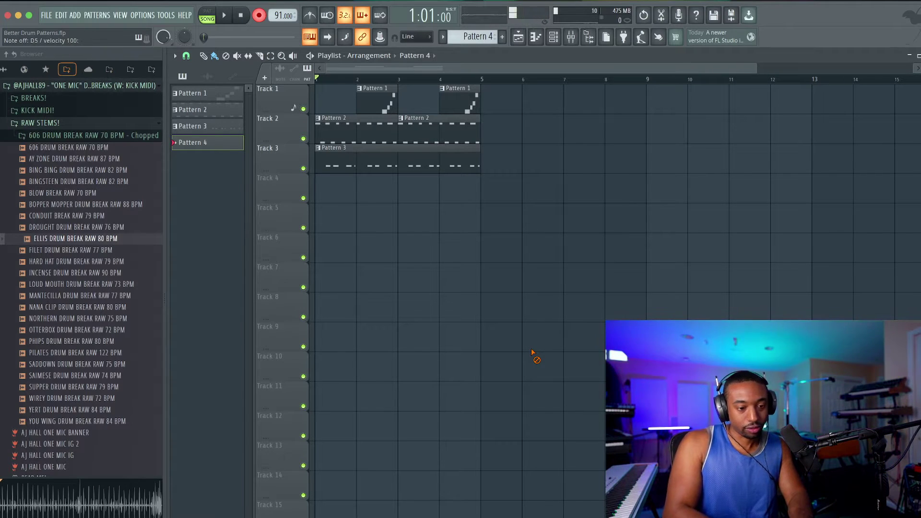
key("5")
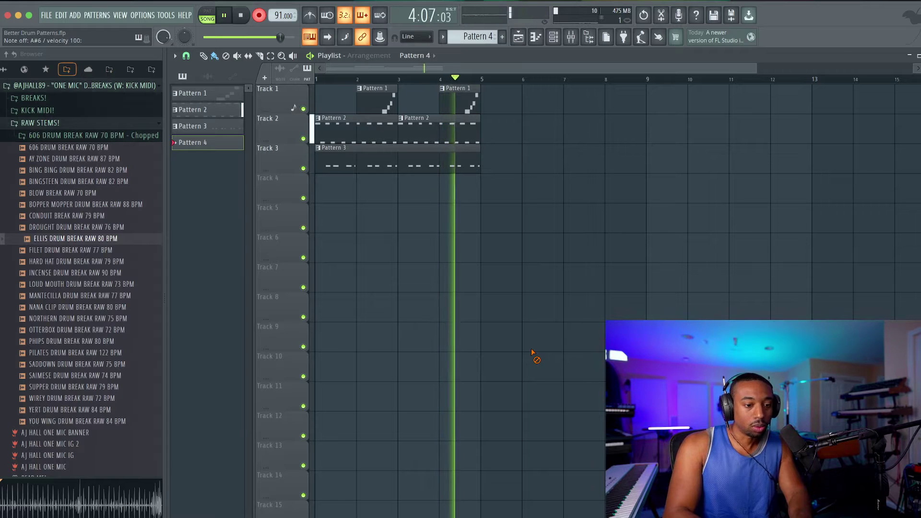
key("space")
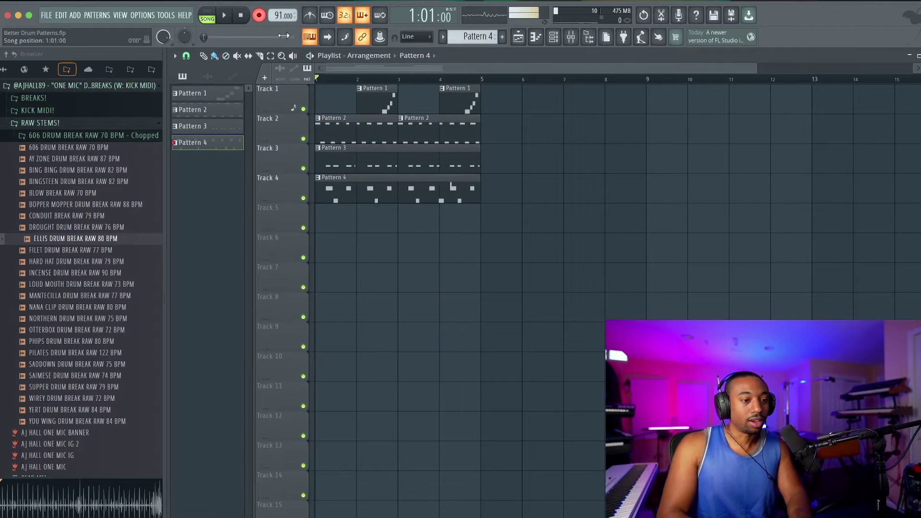
- Delete the Marker #67 note at the start of bar 4 and the short Marker #71 note from Pattern 4
key("F7")
scroll(426, 187, "right", 5)
scroll(401, 181, "down", 3)
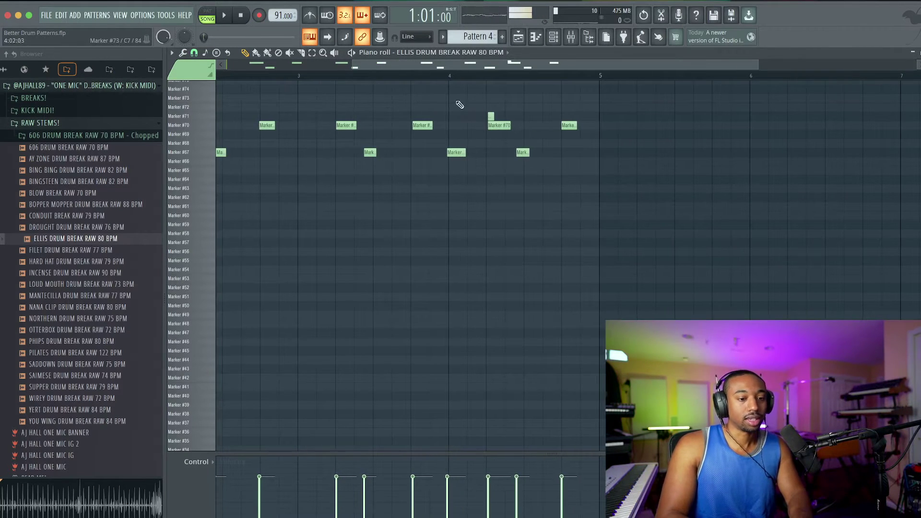
key("space")
key("space")
left_click(399, 77)
key("space")
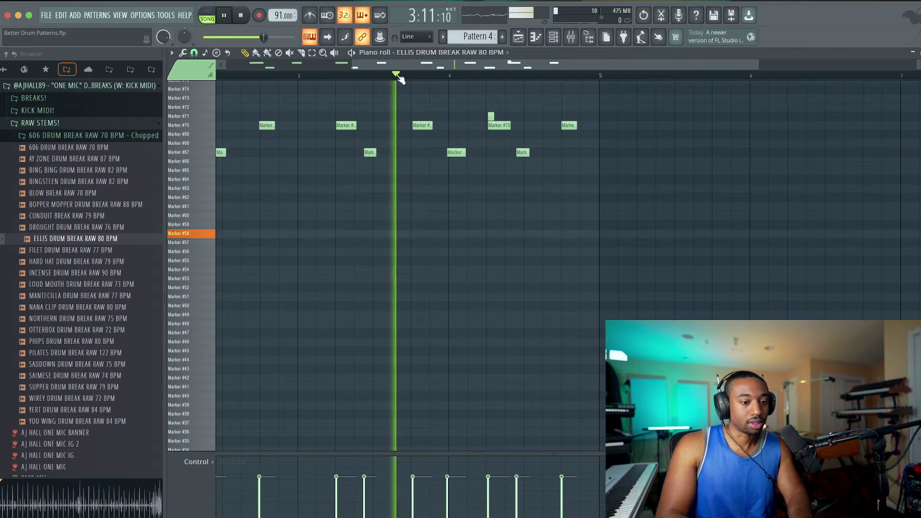
right_click(458, 152)
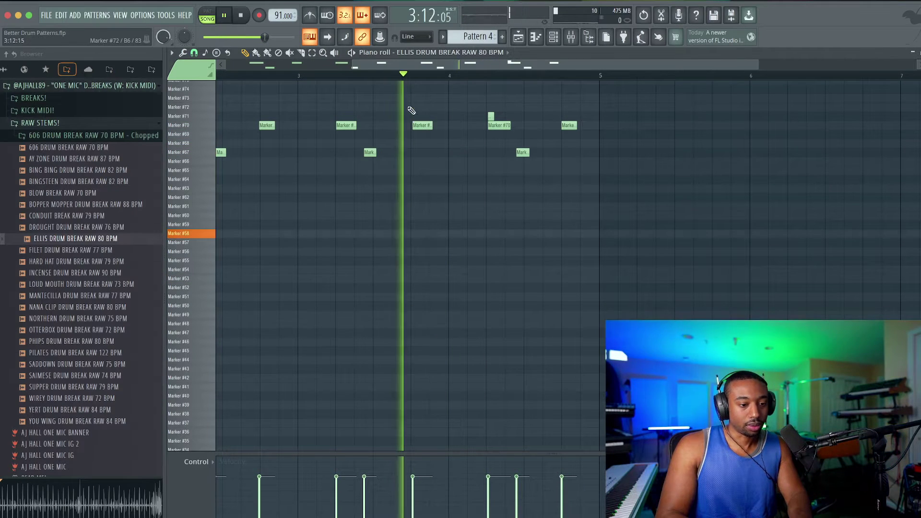
right_click(491, 116)
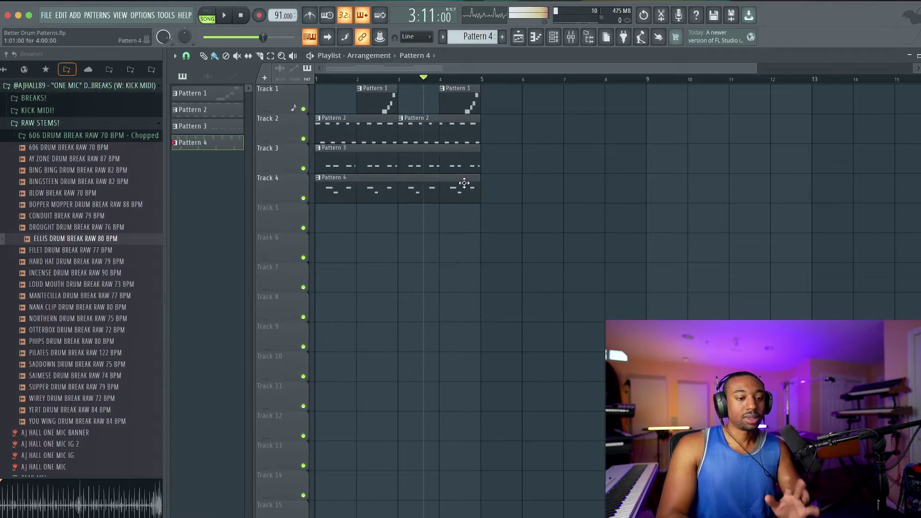
- Switch to the empty Pattern 5 and save the project
left_click(554, 37)
scroll(481, 36, "up", 1)
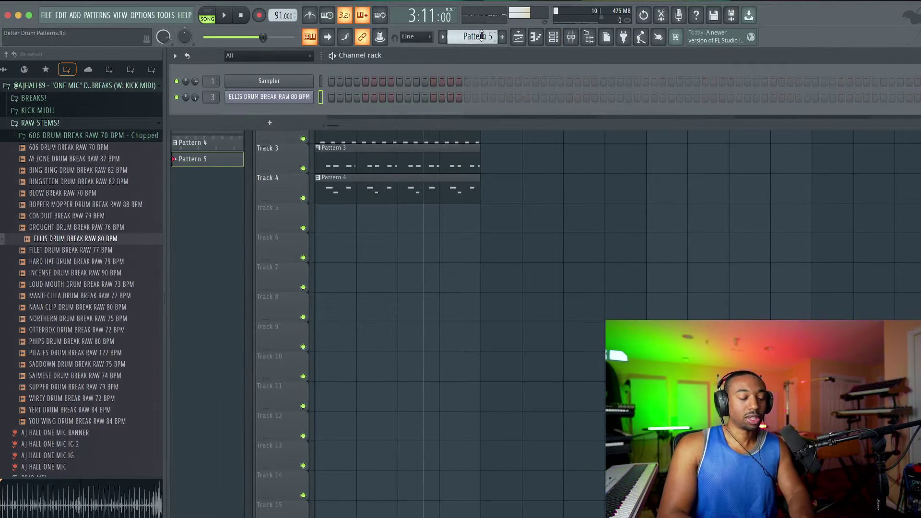
key("ctrl+s")
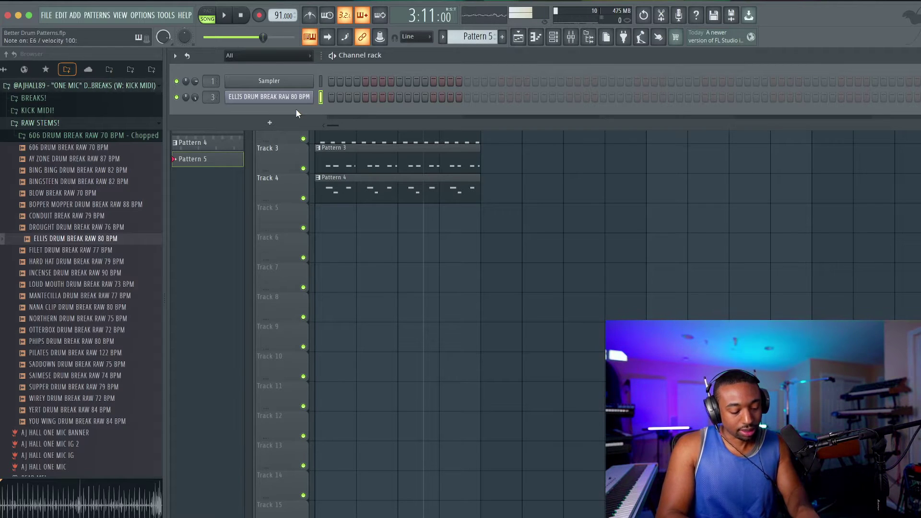
- Record an Ellis slice part into Pattern 5 from the song start, covering bars 1 to 4
left_click(241, 15)
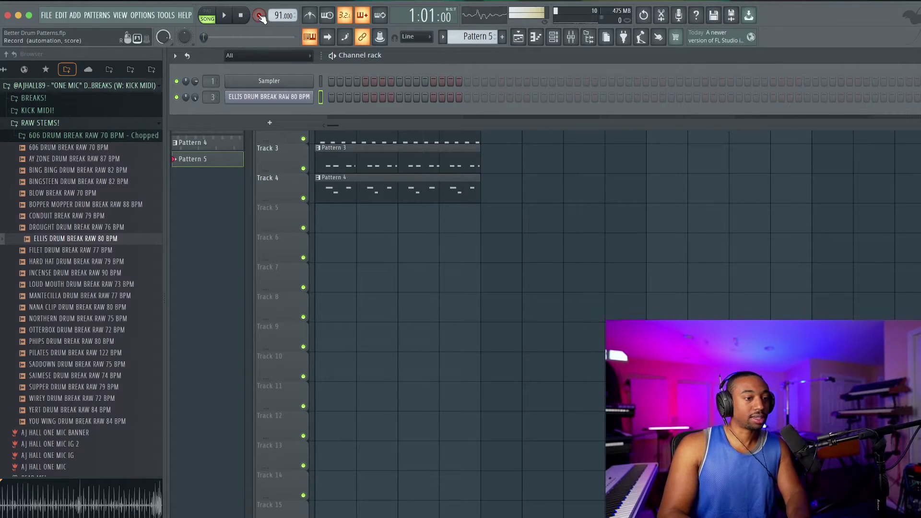
left_click(260, 16)
left_click(448, 335)
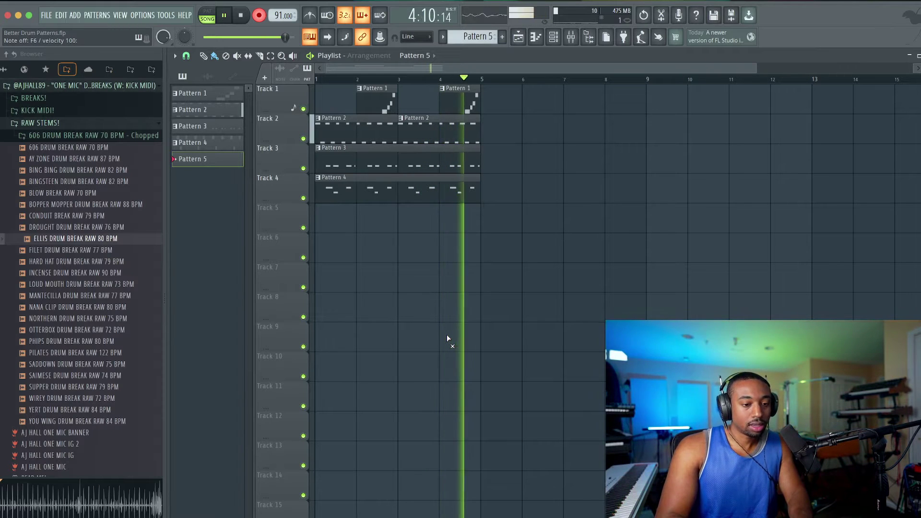
key("space")
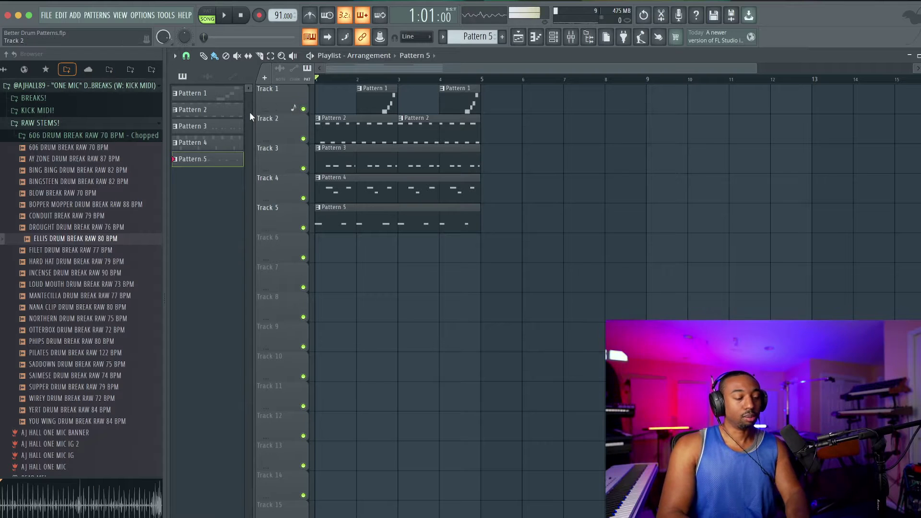
- Play the full arrangement and audition Track 4 in solo
left_click(227, 95)
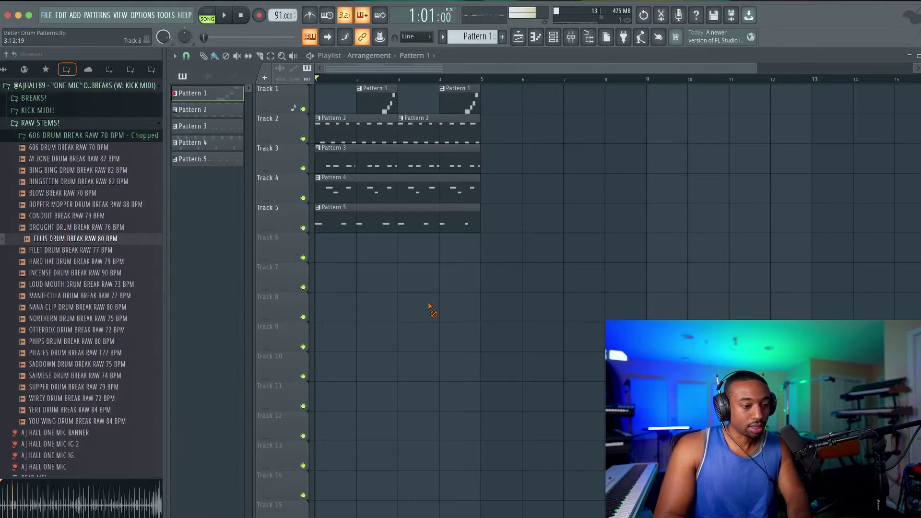
key("space")
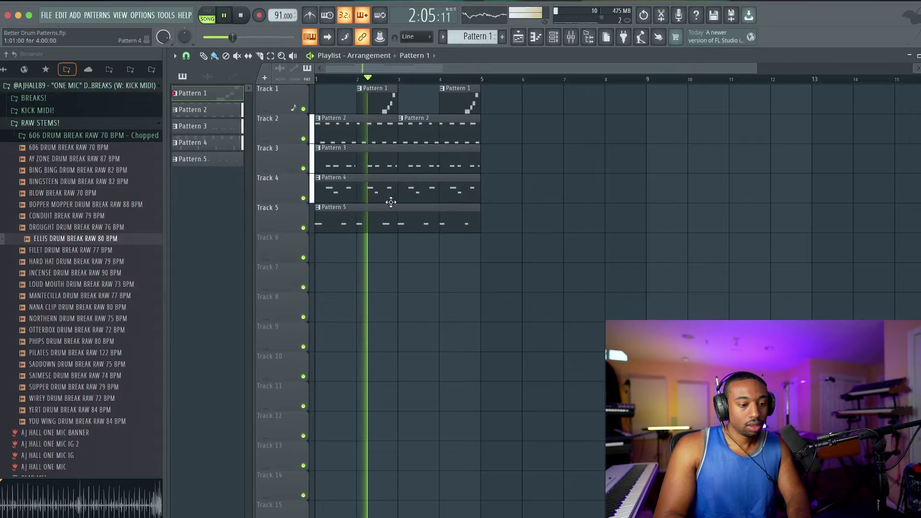
key("space")
left_click(303, 199, "ctrl")
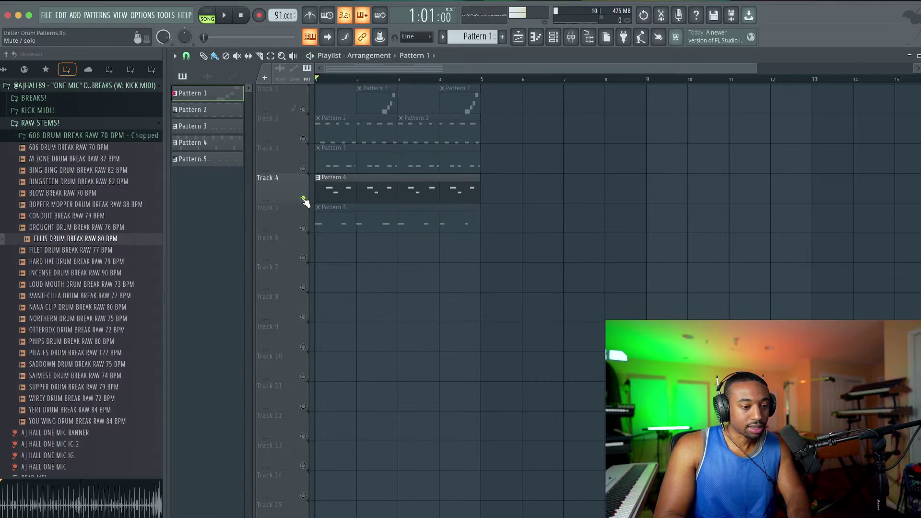
key("space")
key("space")
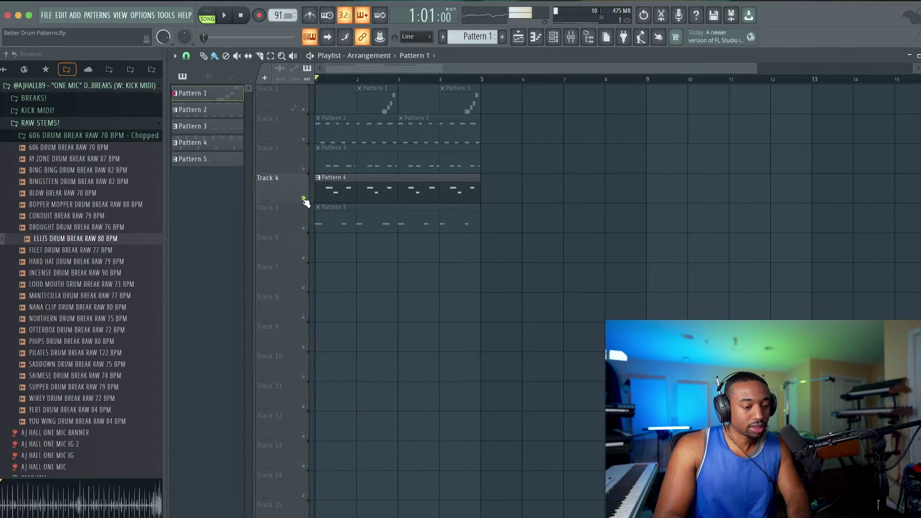
left_click(303, 198, "ctrl")
- Examine which slice markers Pattern 4 uses in the piano roll and view the Ellis channel in Slicex
double_click(377, 176)
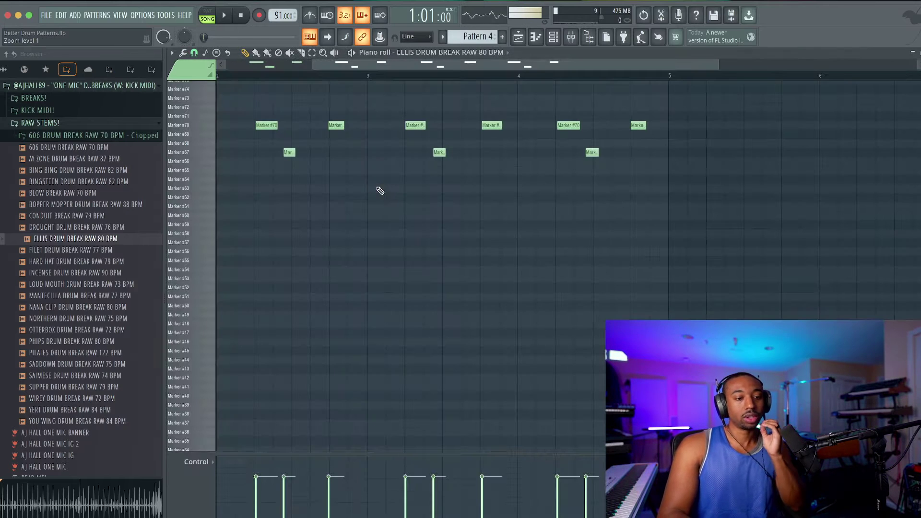
left_click(554, 38)
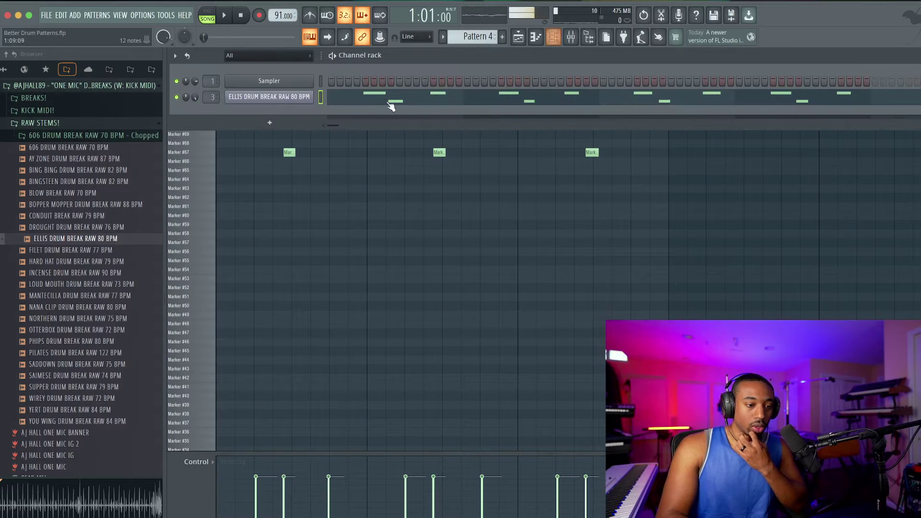
left_click(307, 95)
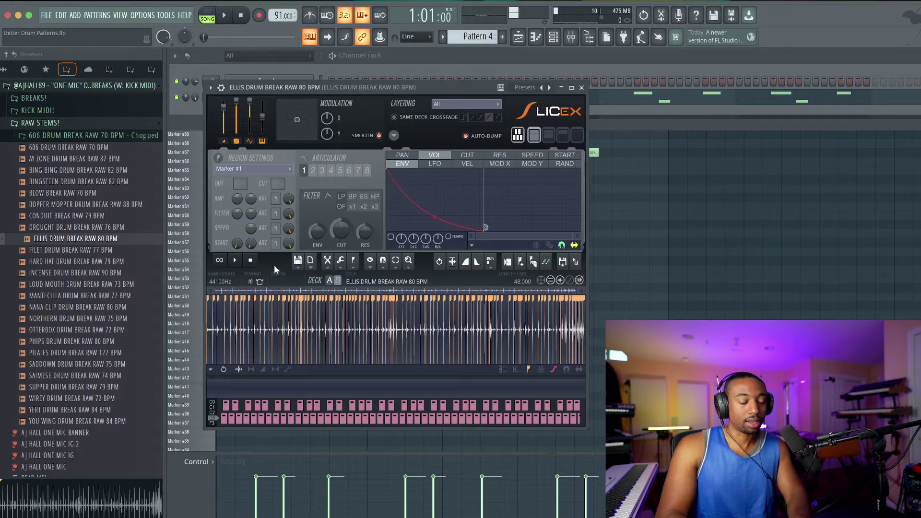
left_click(581, 88)
key("Escape")
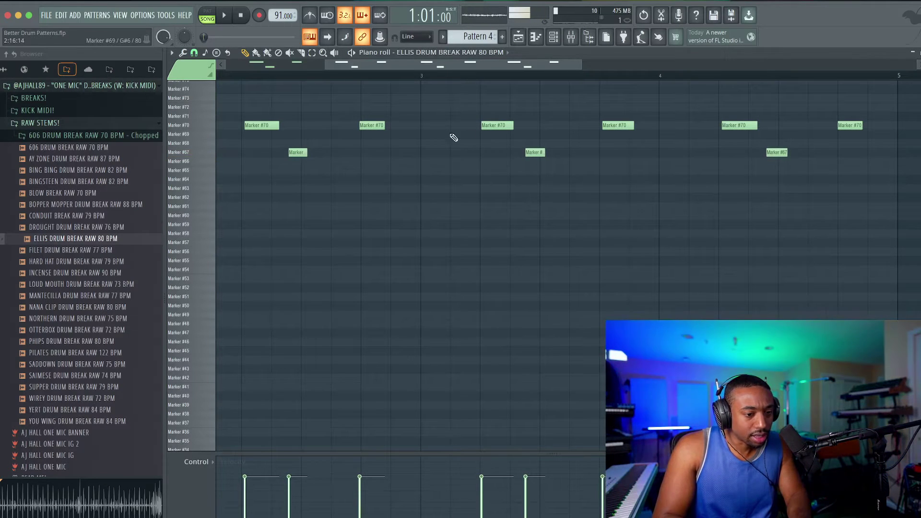
- Reopen the Ellis break in Slicex and bring the waveform around the Marker #70 slice into view
left_click(553, 38)
left_click(270, 96)
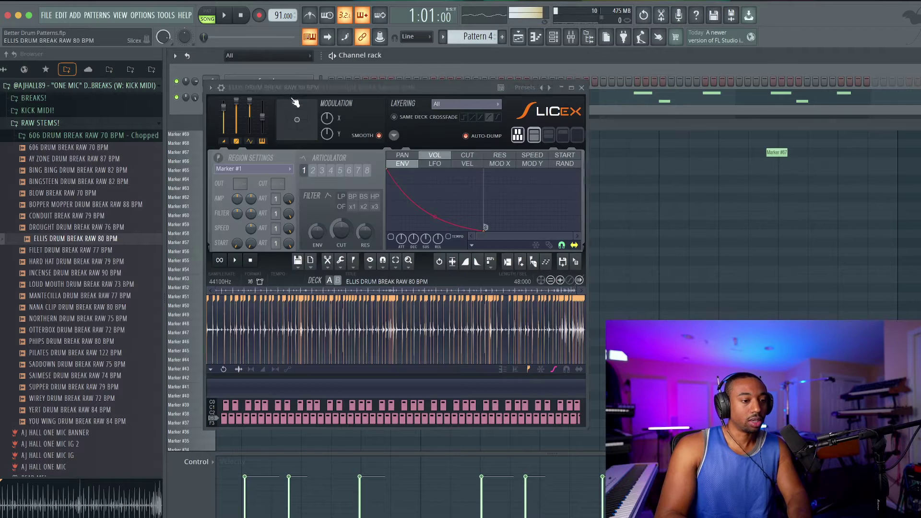
scroll(320, 333, "up", 3)
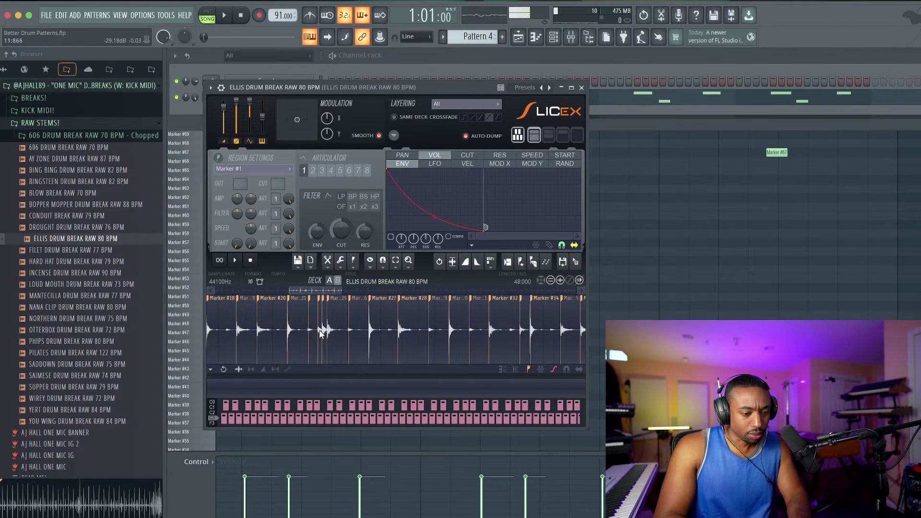
scroll(378, 336, "up", 3)
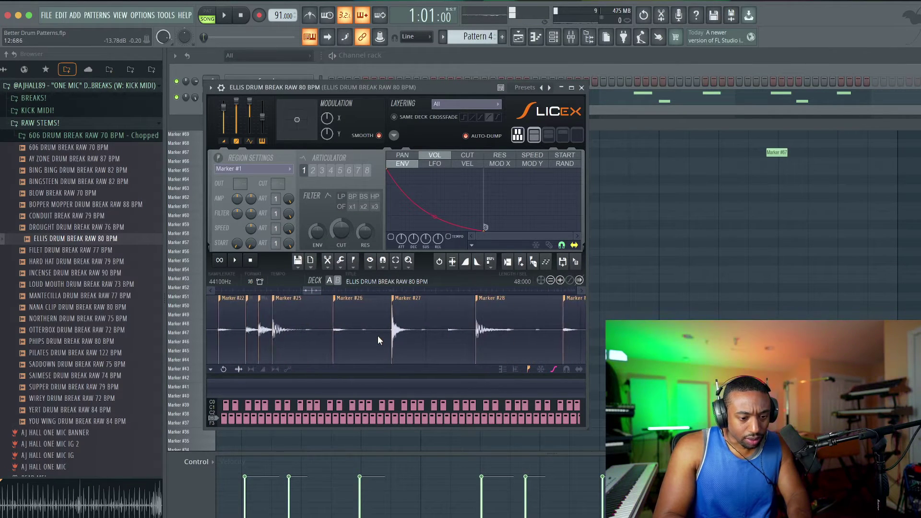
scroll(378, 335, "down", 4)
left_click_drag(316, 290, 459, 284)
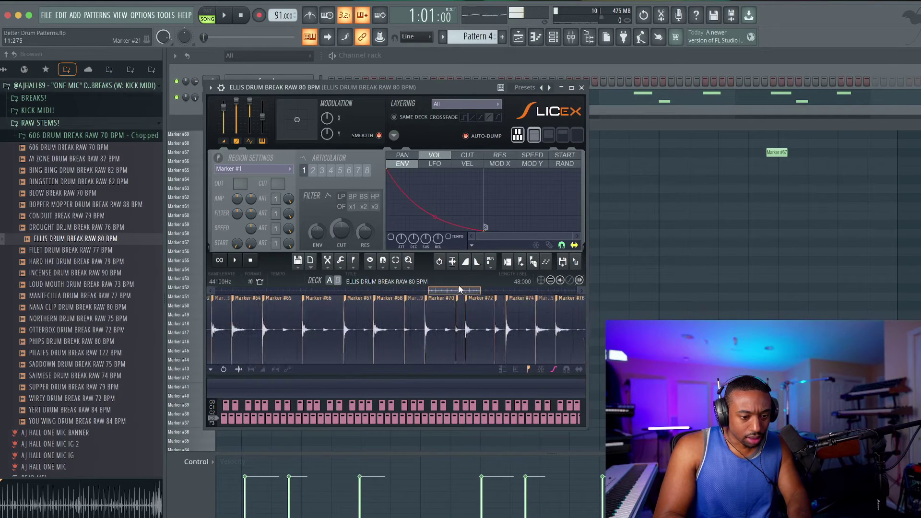
- Try articulator 1's volume envelope with 36.25% tension on the Marker #70 slice and compare it with Marker #67
left_click(439, 307)
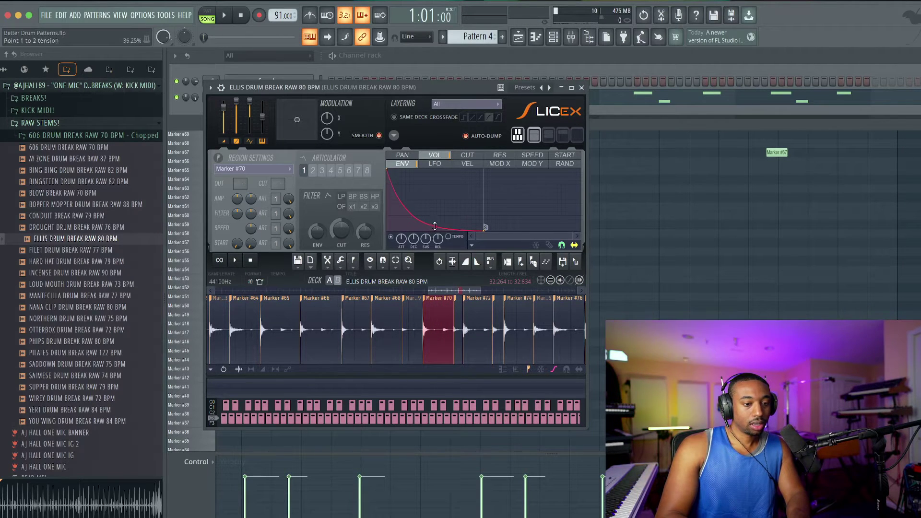
left_click(357, 305)
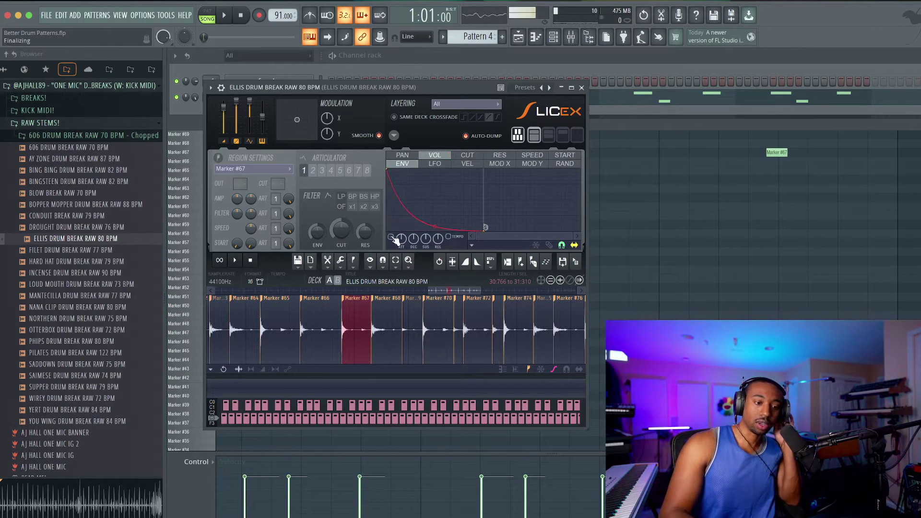
left_click(347, 296)
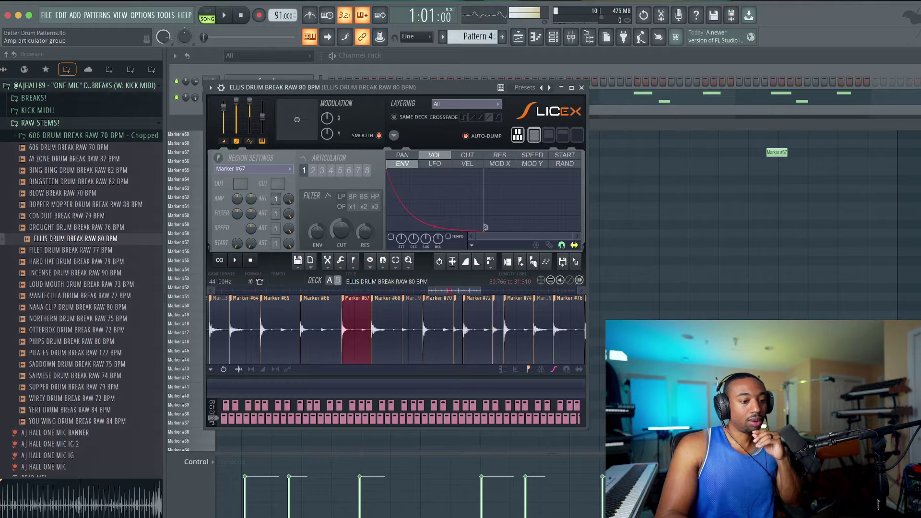
- Assign the Marker #70 slice's amp to articulator 2 and enable that articulator's volume envelope, closing Slicex
left_click(304, 171)
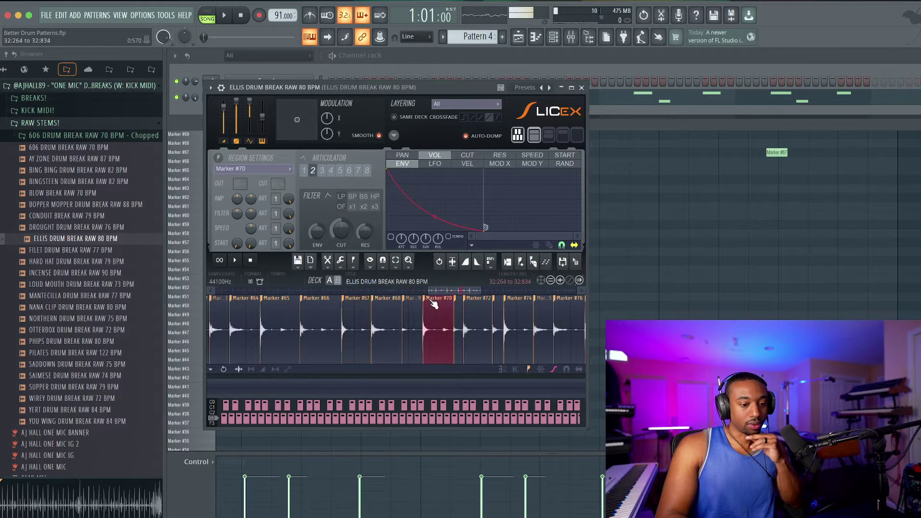
left_click(275, 199)
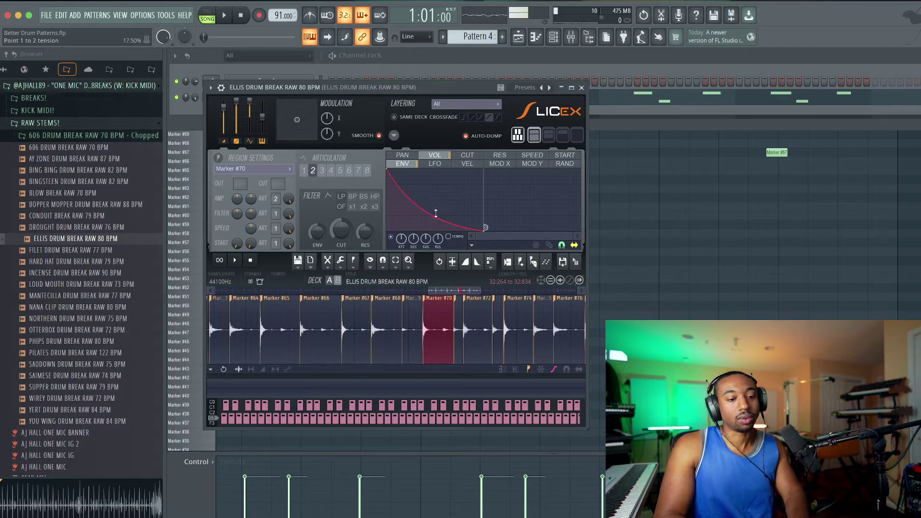
left_click(582, 88)
- Audition Pattern 4 in pattern mode, and return to song mode to play the arrangement in the playlist
key("space")
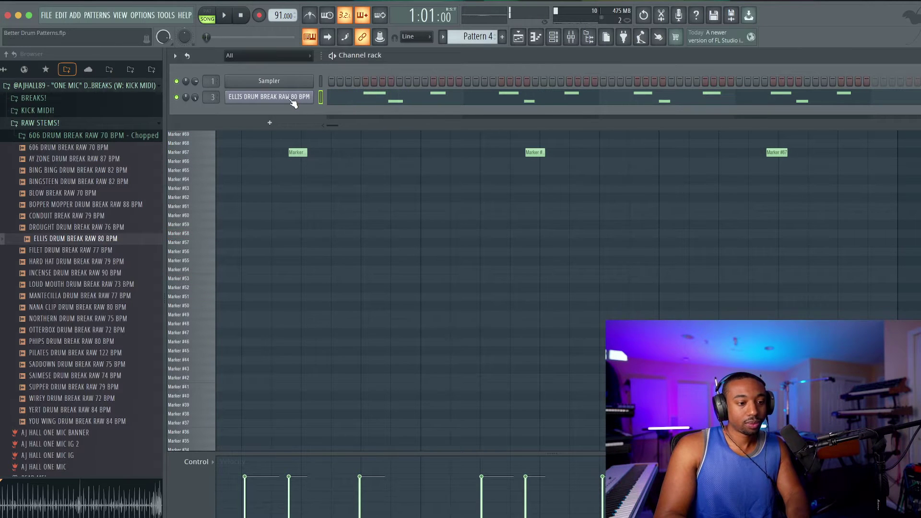
left_click(224, 18)
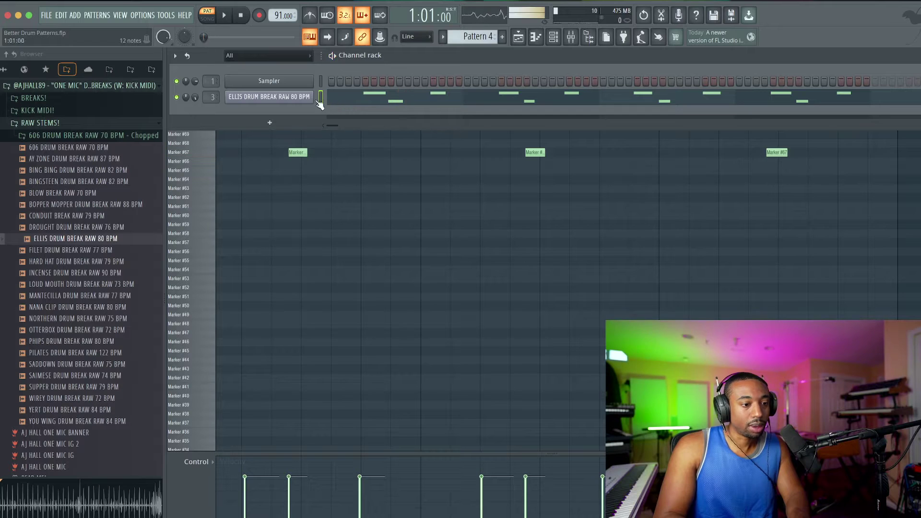
key("l")
left_click(222, 11)
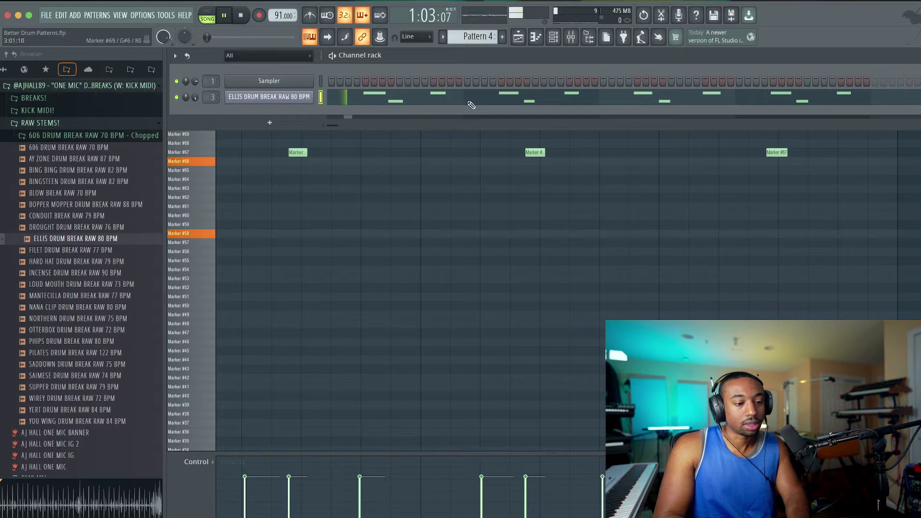
left_click(517, 42)
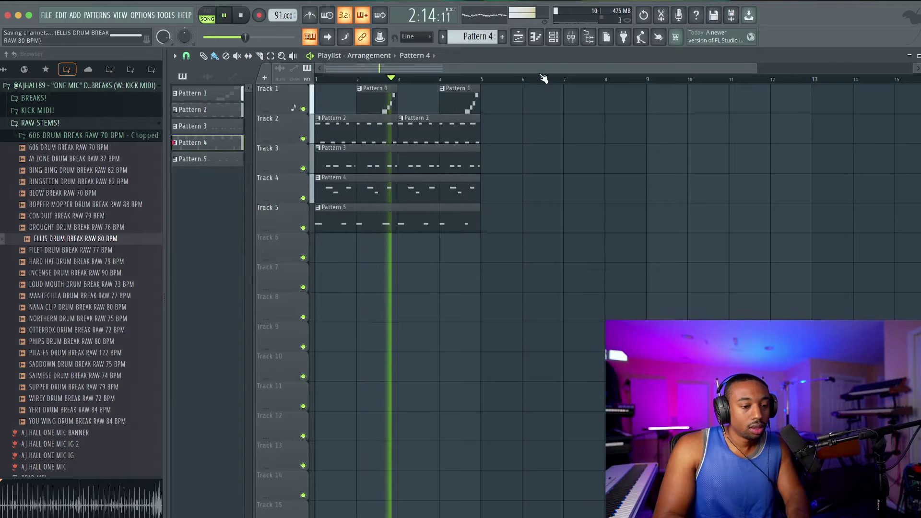
- Stop the playback and open Pattern 5's Ellis break notes in the piano roll
key("F6")
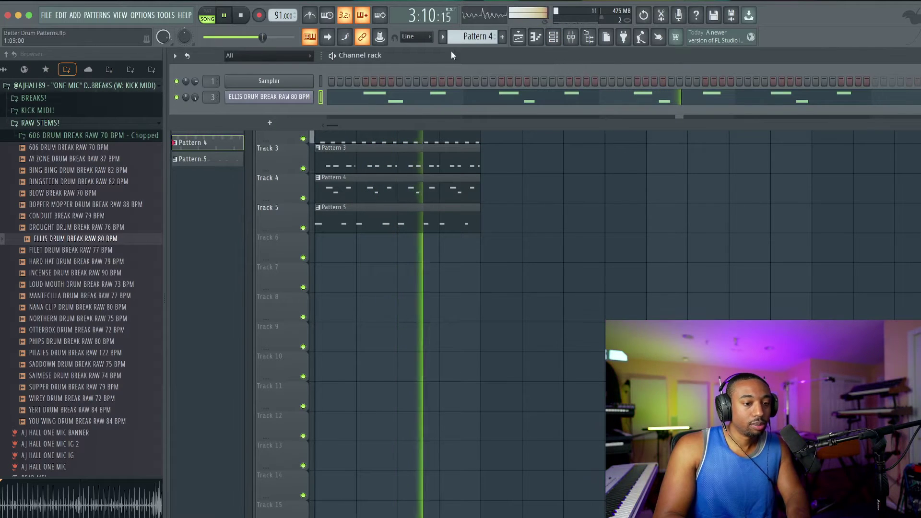
key("space")
scroll(466, 40, "up", 2)
right_click(443, 283)
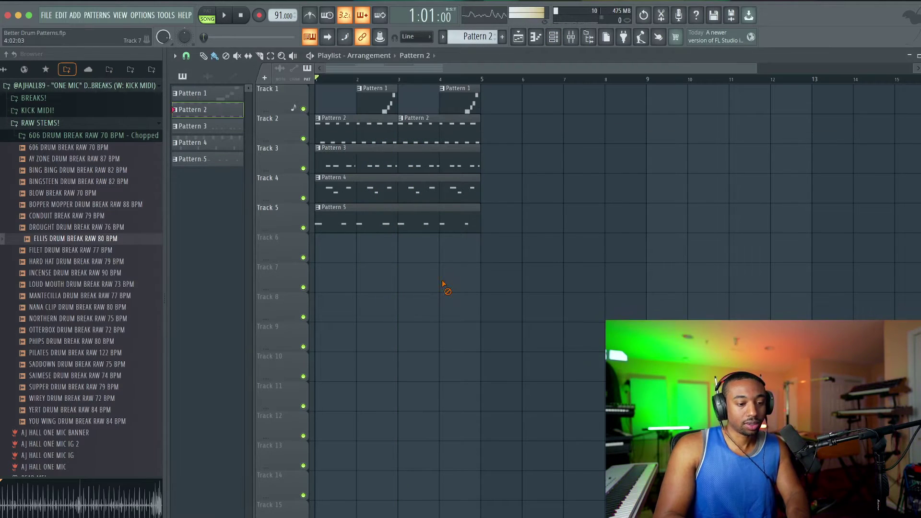
double_click(392, 225)
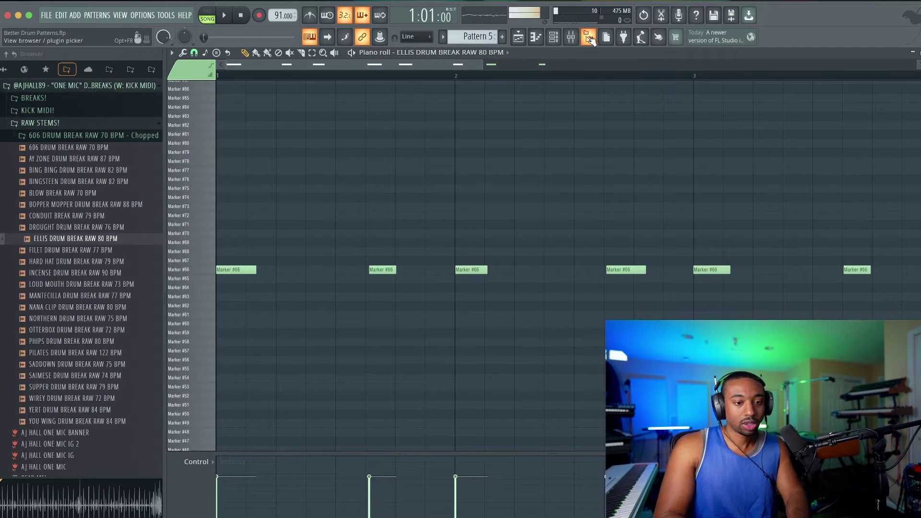
- Show the channel rack and browse the Drumify sounds to the BWB WAVE 5 KICKS folder in BWB THE WAVE KIT VOL. 5
left_click(3, 69)
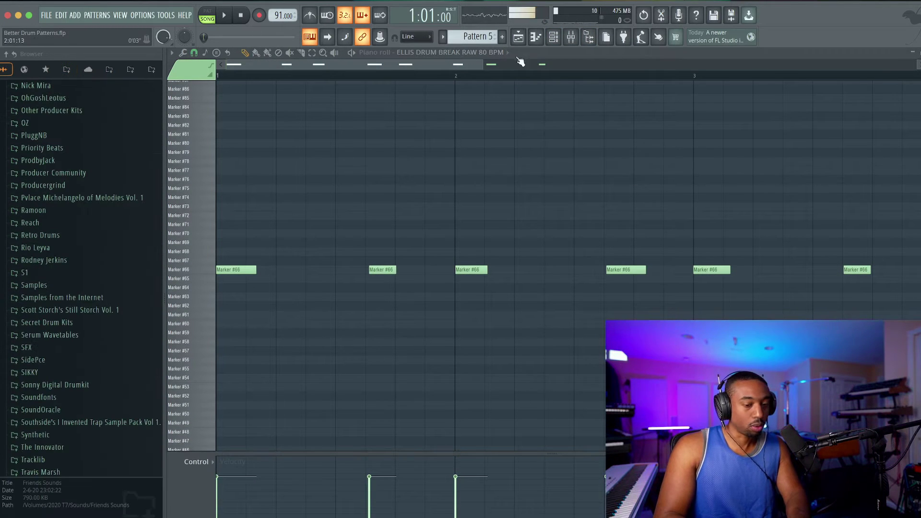
left_click(554, 41)
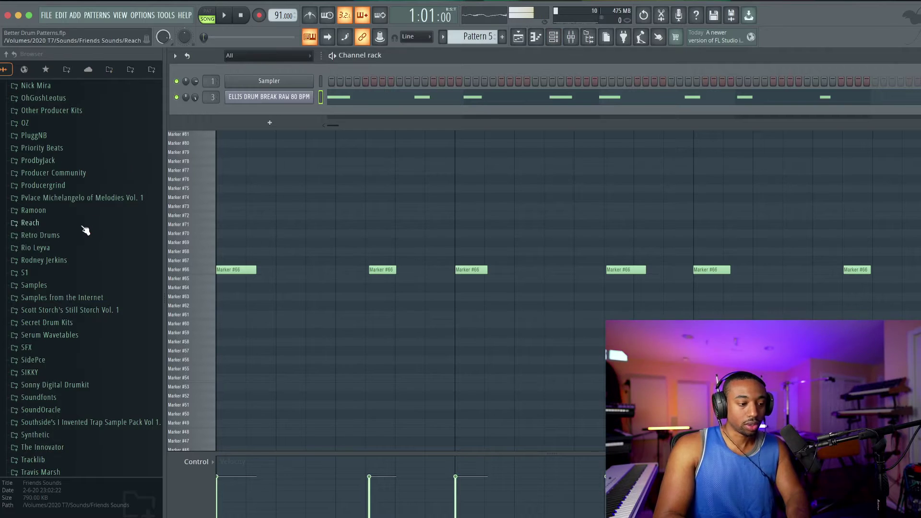
scroll(85, 231, "up", 15)
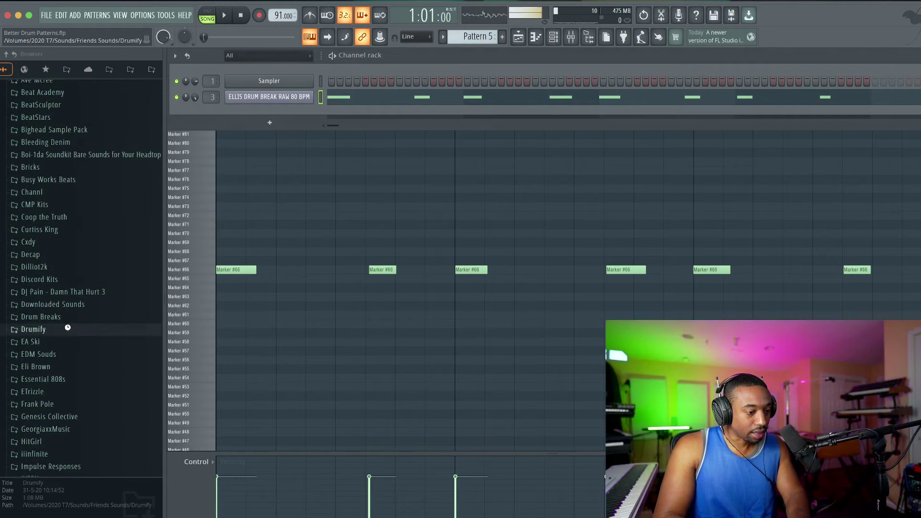
left_click(106, 359)
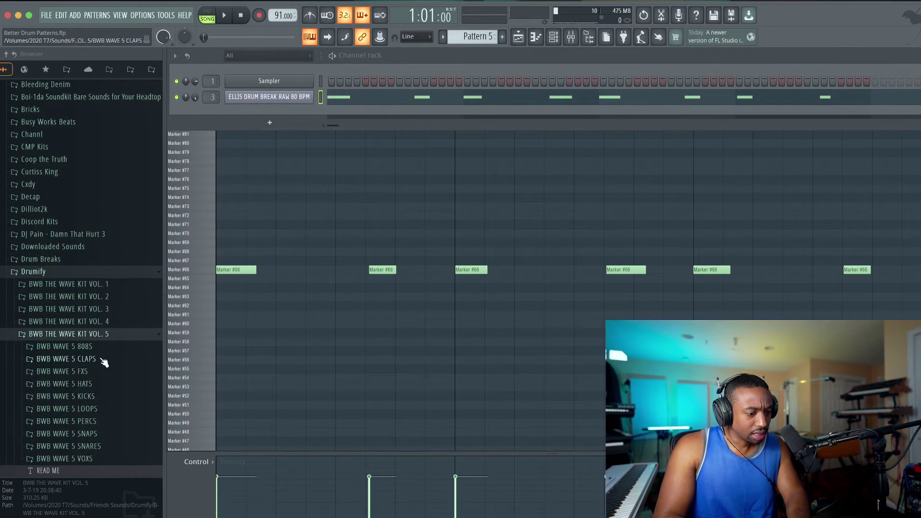
left_click(89, 396)
- Audition BWB WAVE 5 KICK (10) and add it as a new channel below the Ellis break, closing its sampler window
left_click(115, 246)
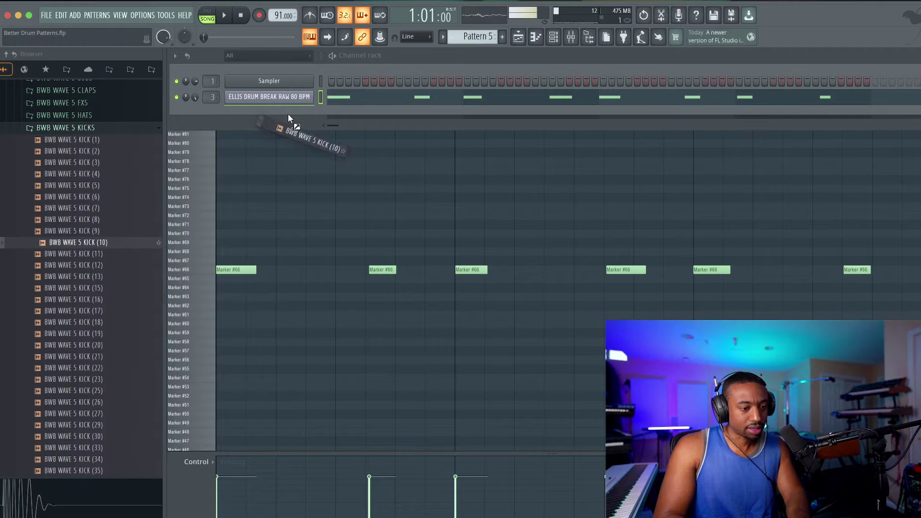
left_click_drag(289, 115, 289, 111)
left_click(307, 113)
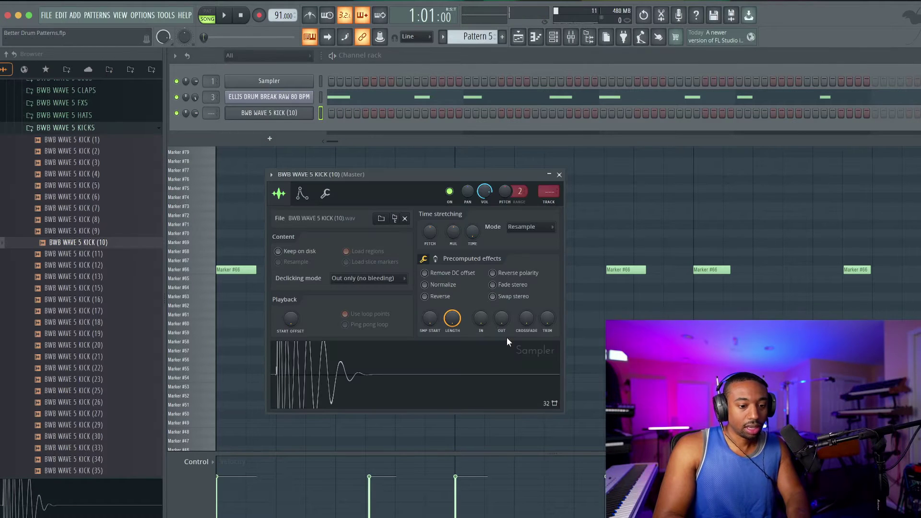
left_click(559, 175)
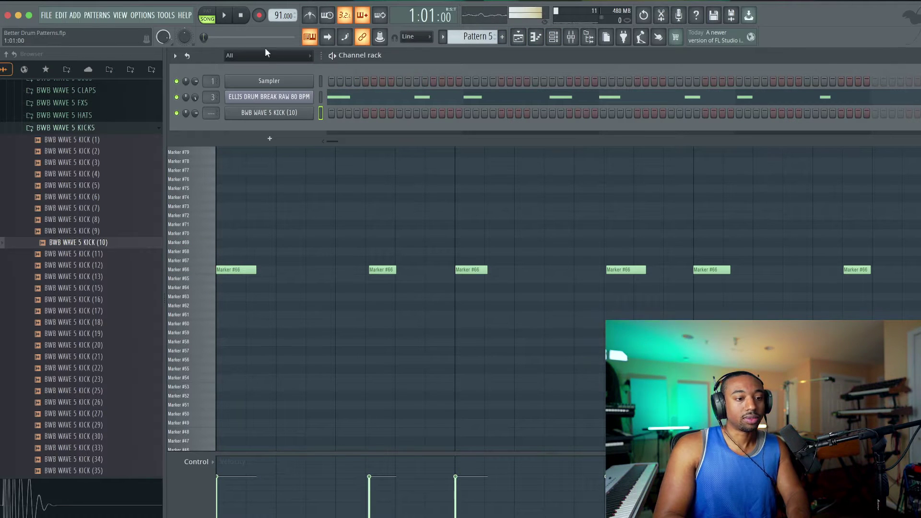
- In pattern mode, move Pattern 5's notes from the Ellis break channel to BWB WAVE 5 KICK (10) and open them in the piano roll
key("space")
key("space")
left_click(321, 97)
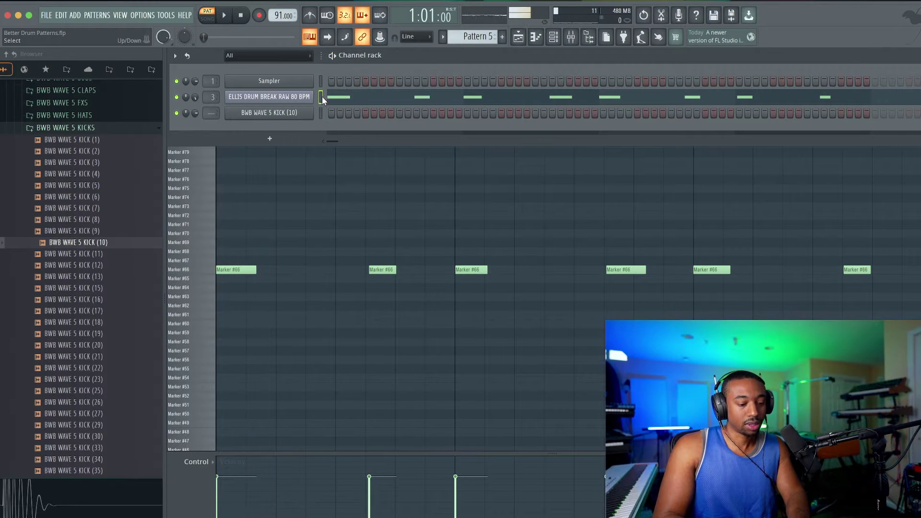
key("super+x")
left_click(320, 113)
key("super+v")
left_click(331, 113)
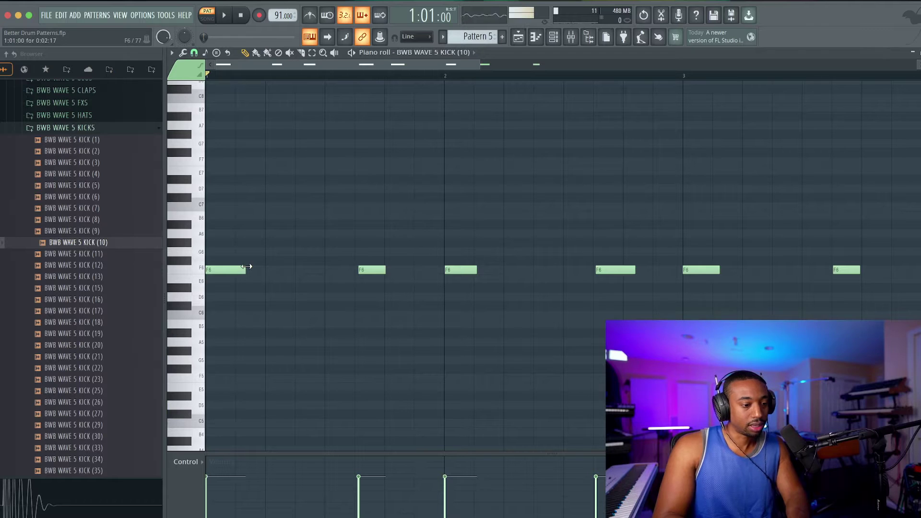
- Transpose all of the kick's notes down one octave and five semitones to C5
key("super+Down")
key("shift+Down")
key("shift+Down")
key("shift+Down")
key("shift+Down")
key("shift+Down")
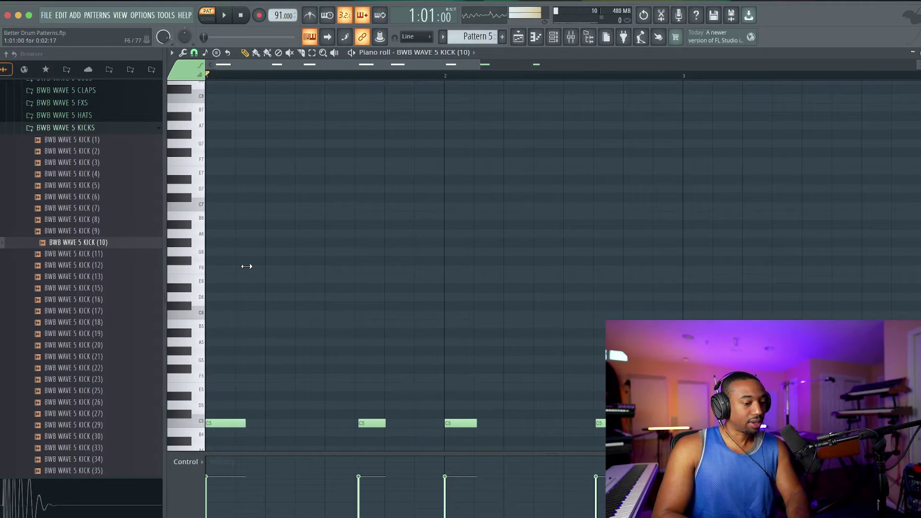
- Audition the new kick in Pattern 5, play the full arrangement in song mode, and switch to Pattern 4 with the channel rack shown
key("space")
left_click(553, 37)
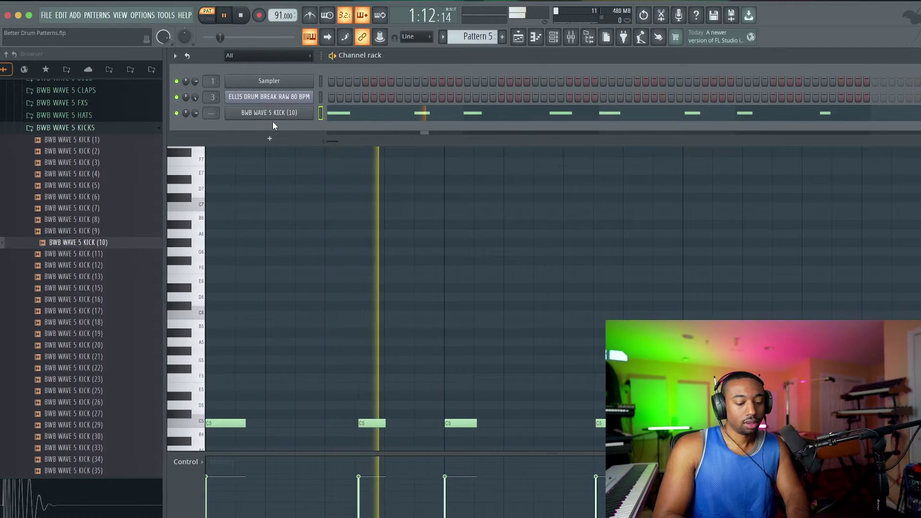
key("F9")
key("F5")
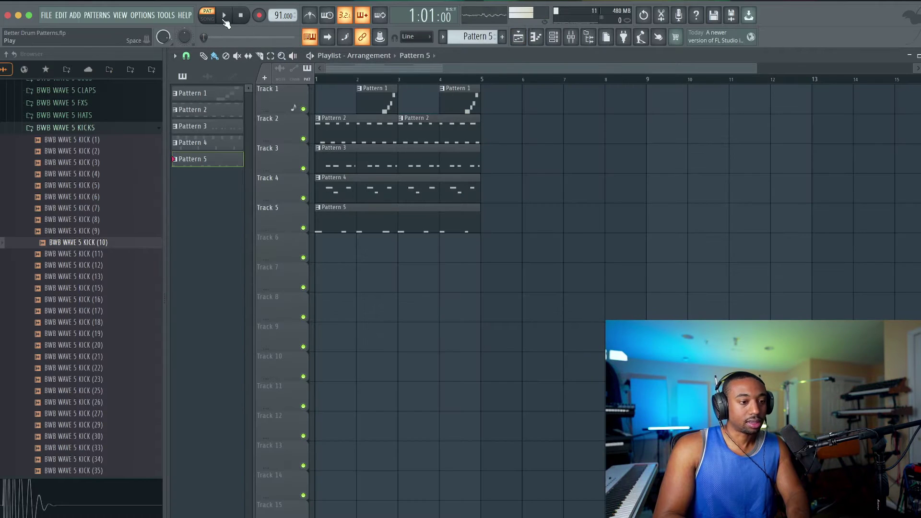
left_click(553, 37)
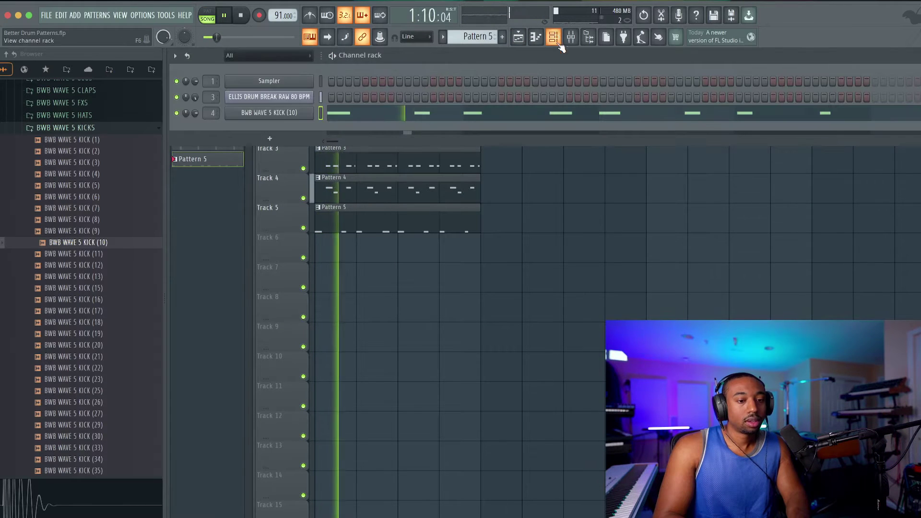
scroll(487, 38, "down", 1)
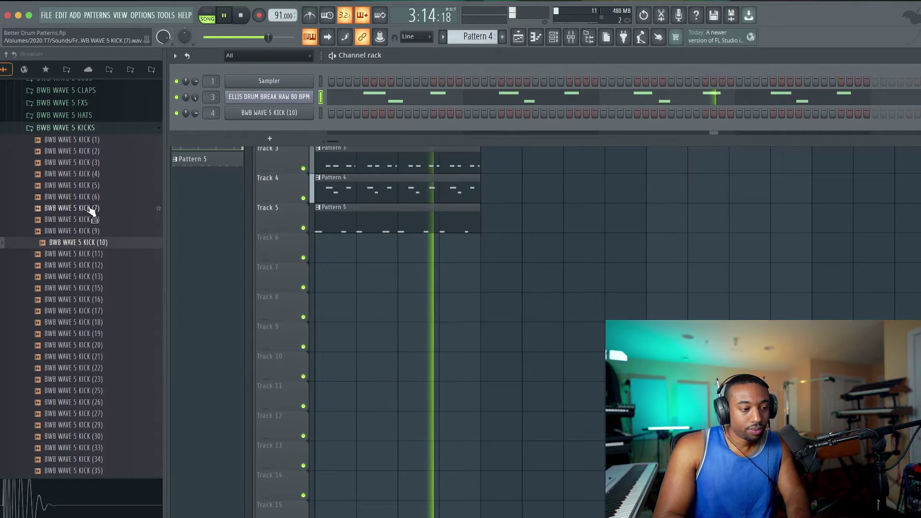
- Browse Friends Sounds to the One Shot folder of Kount Drums Vol. 1, stopping the playback
scroll(25, 85, "up", 4)
left_click(6, 55)
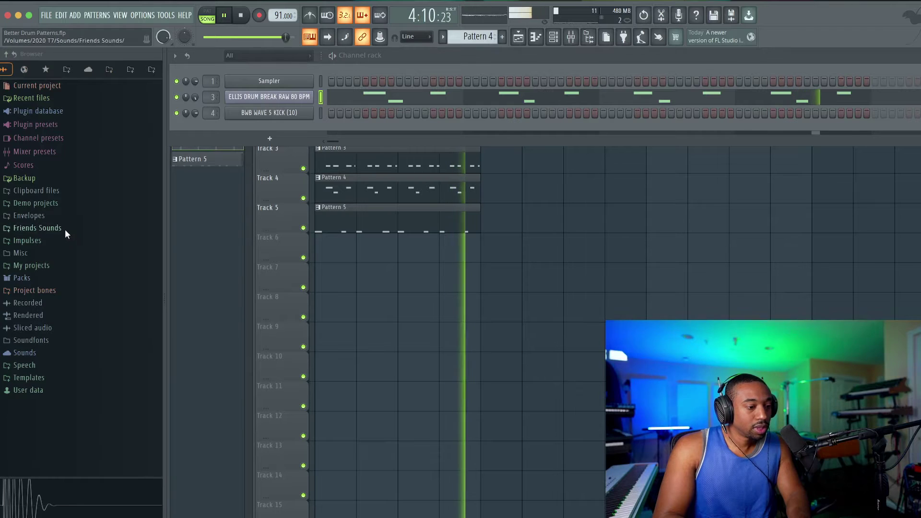
left_click(64, 227)
scroll(65, 277, "down", 5)
scroll(65, 277, "down", 5)
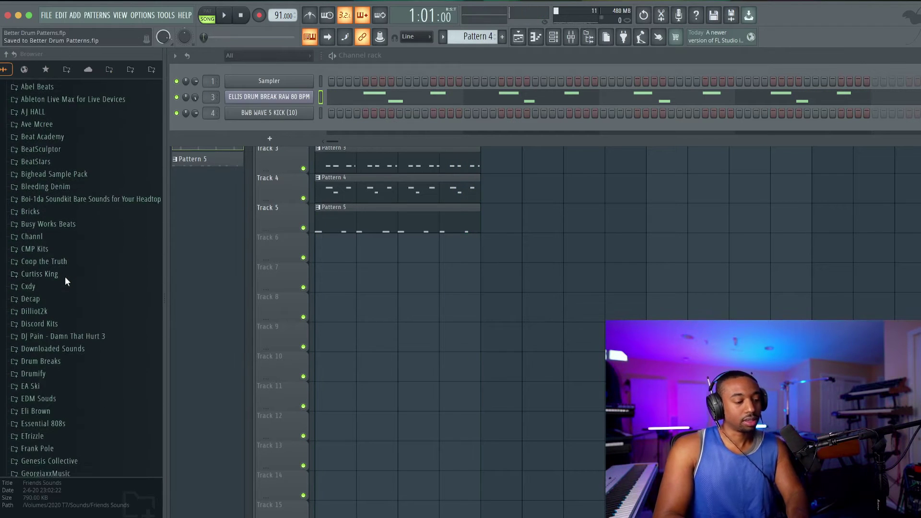
scroll(65, 276, "down", 6)
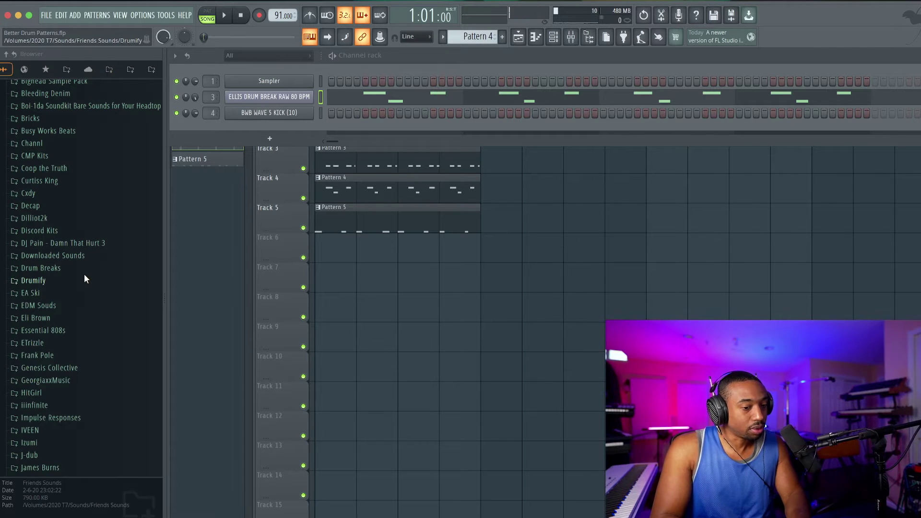
scroll(84, 275, "down", 1)
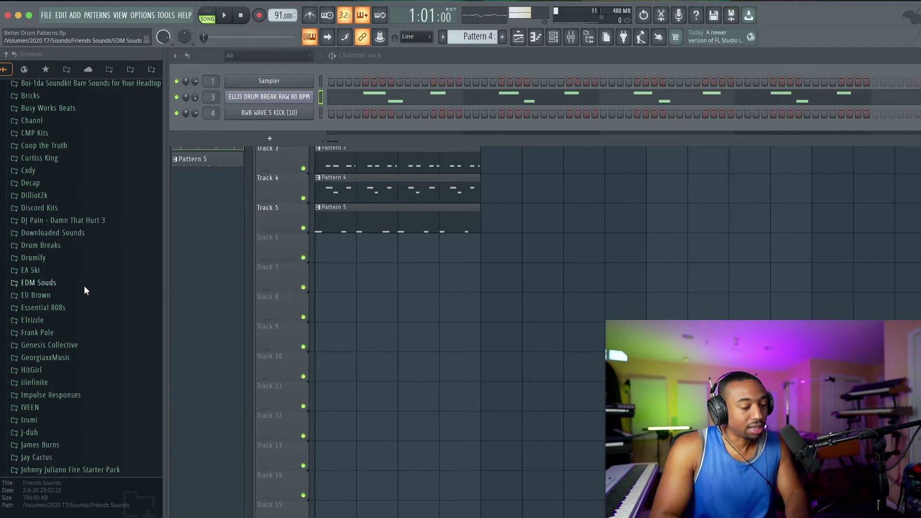
scroll(84, 287, "down", 3)
scroll(84, 288, "down", 5)
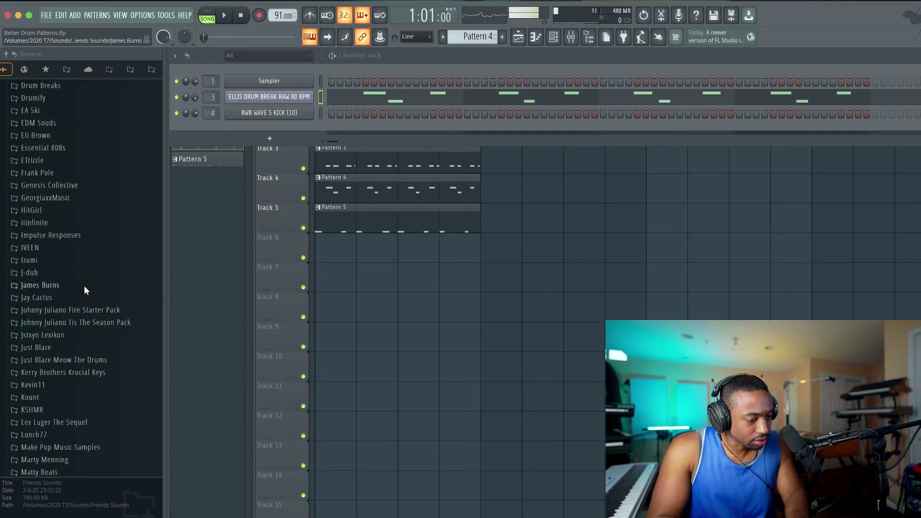
left_click(62, 352)
left_click(69, 363)
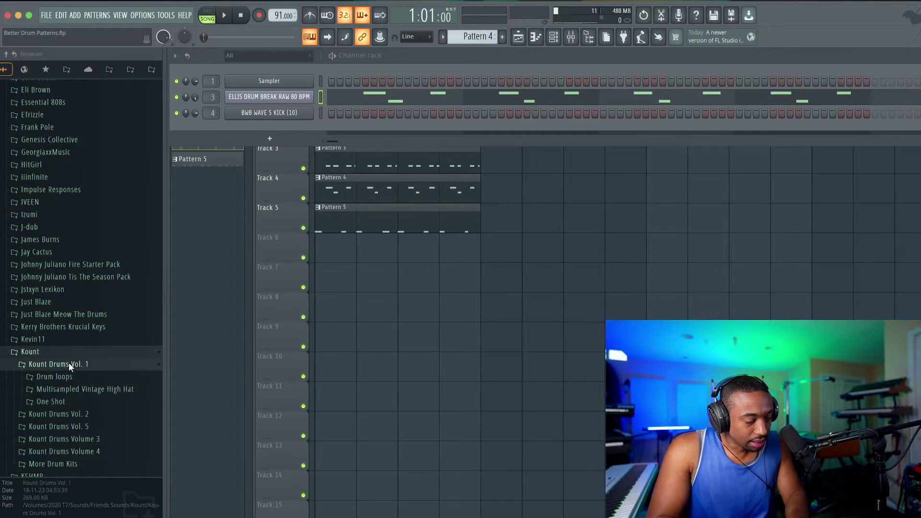
left_click(73, 401)
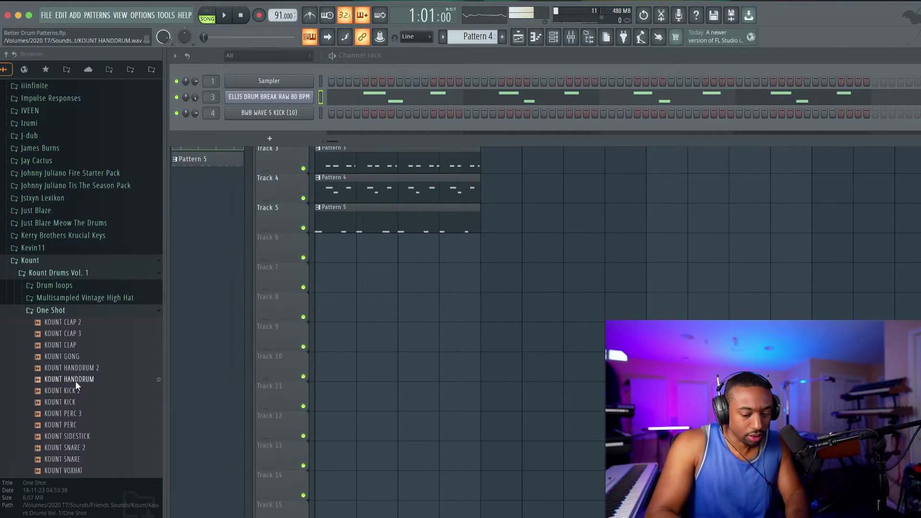
- Audition KOUNT CLAP and KOUNT CLAP 3, and add KOUNT CLAP 3 as a new channel below the kick
scroll(59, 330, "down", 5)
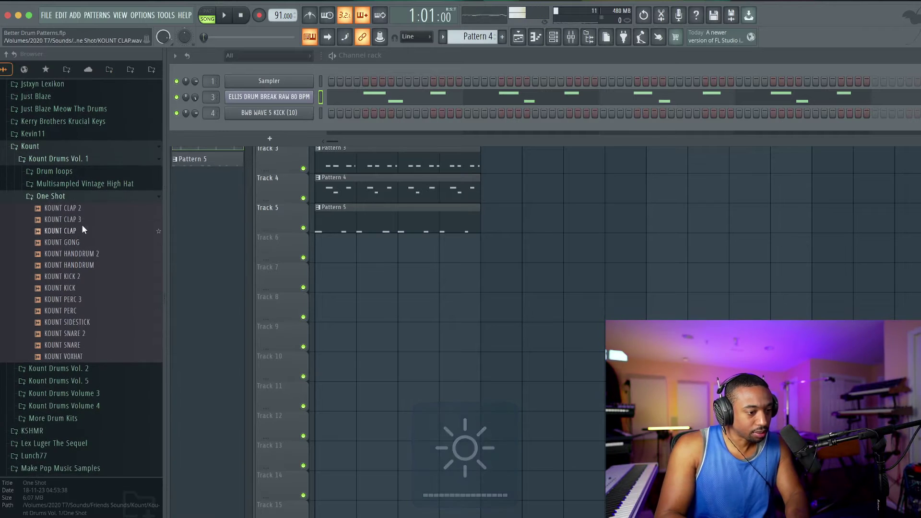
left_click(72, 231)
key("space")
left_click(72, 219)
key("space")
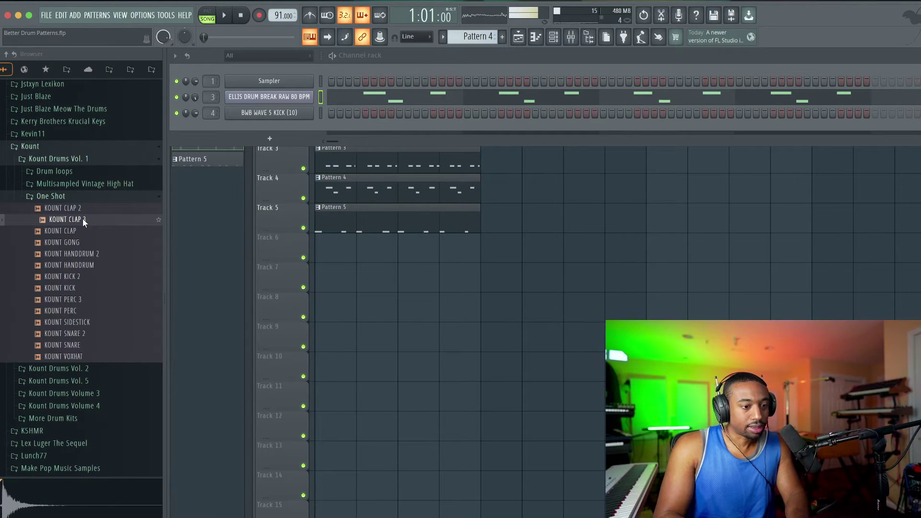
left_click_drag(83, 218, 269, 129)
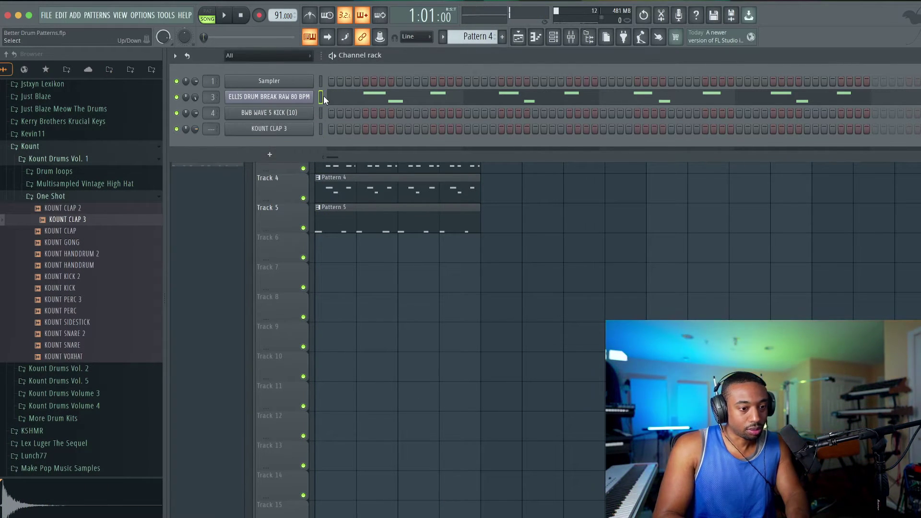
- Move Pattern 4's notes from the Ellis break channel to KOUNT CLAP 3 and open them in the piano roll
key("super+x")
left_click(320, 128)
key("super+v")
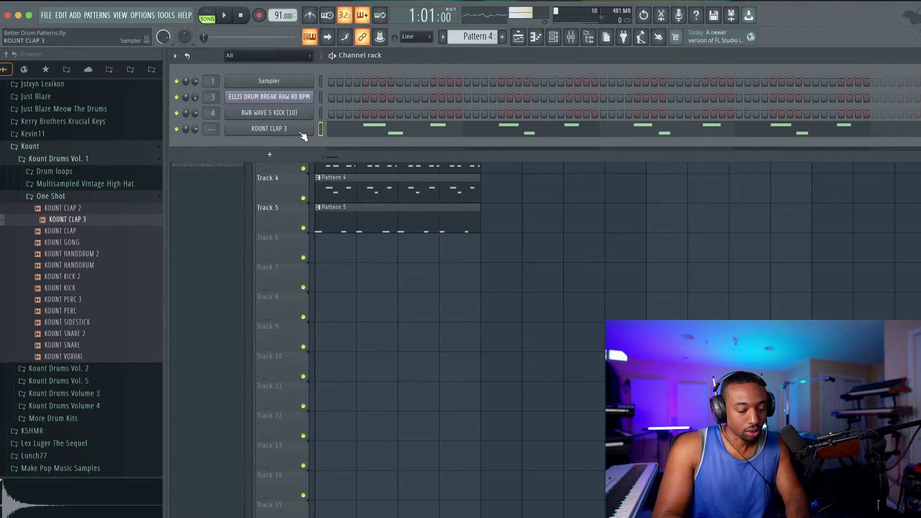
key("F9")
left_click(301, 133)
left_click(479, 131)
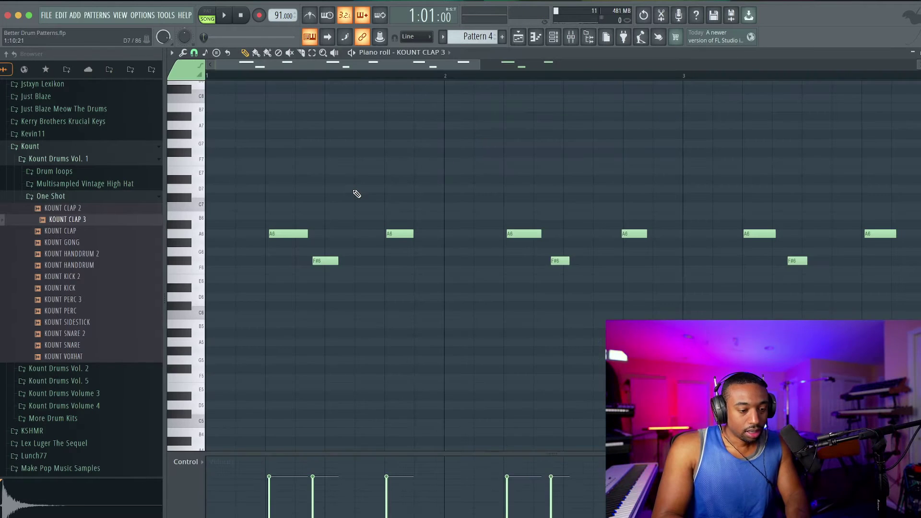
- Transpose all of the clap's notes down two octaves
scroll(357, 194, "down", 3)
key("ctrl+Down")
key("ctrl+Down")
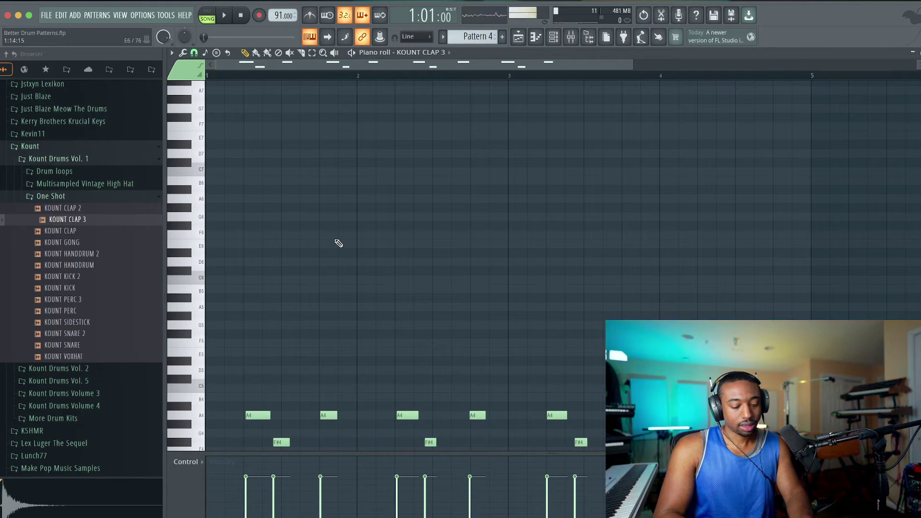
key("alt+s")
left_click(543, 225)
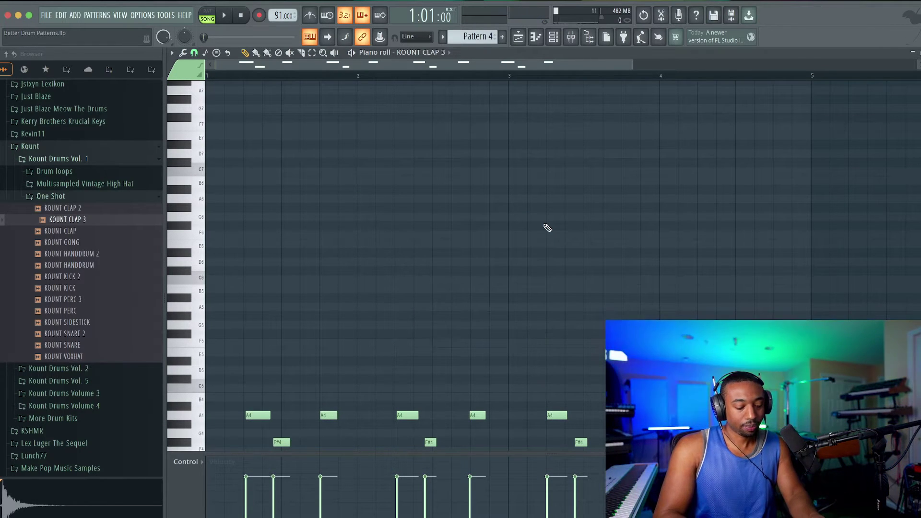
key("alt+a")
left_click(539, 198)
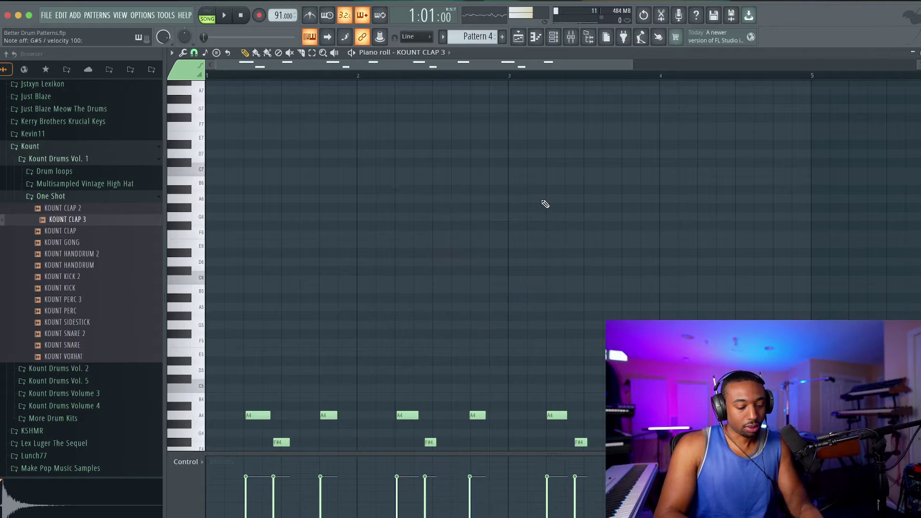
- Limit the clap notes' keyboard range to C5 only with the piano roll limiter, and accept the change
key("alt+k")
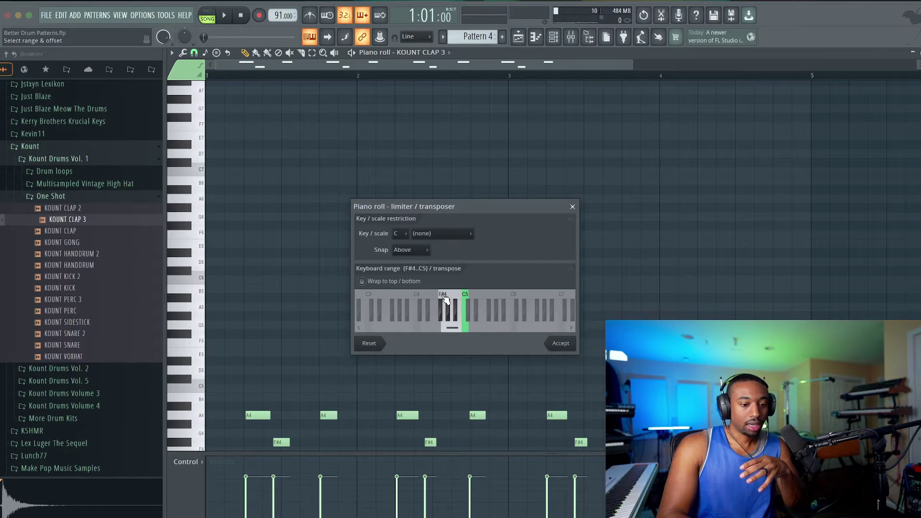
left_click_drag(445, 298, 468, 298)
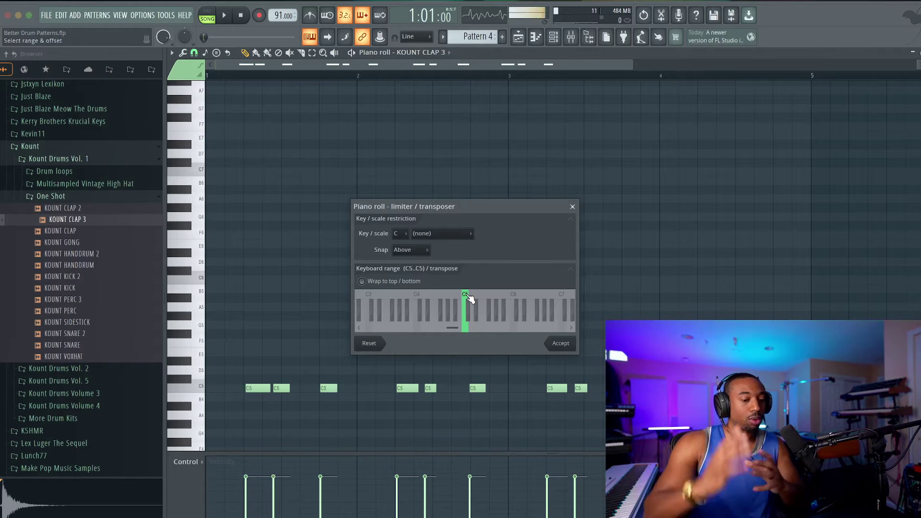
left_click(560, 343)
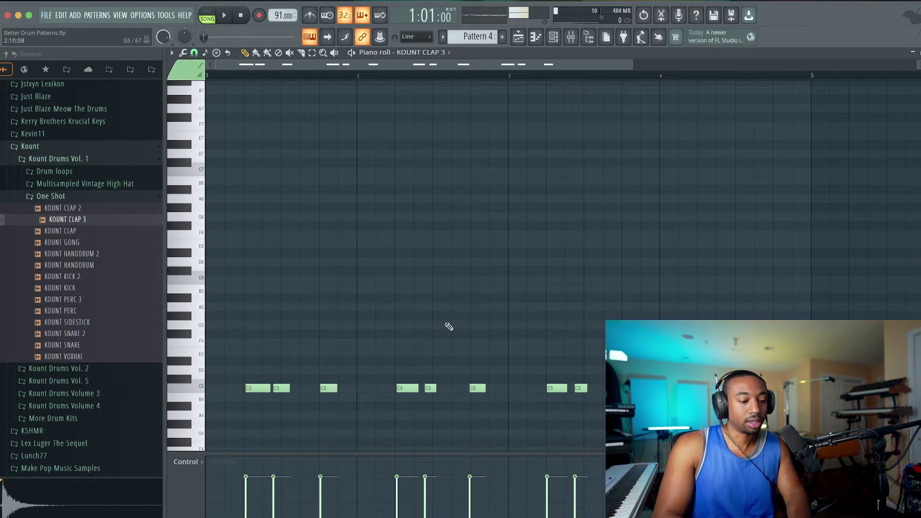
- Save the project and play the song with the KOUNT CLAP 3 part, showing the channel rack
scroll(449, 326, "up", 1)
key("ctrl+s")
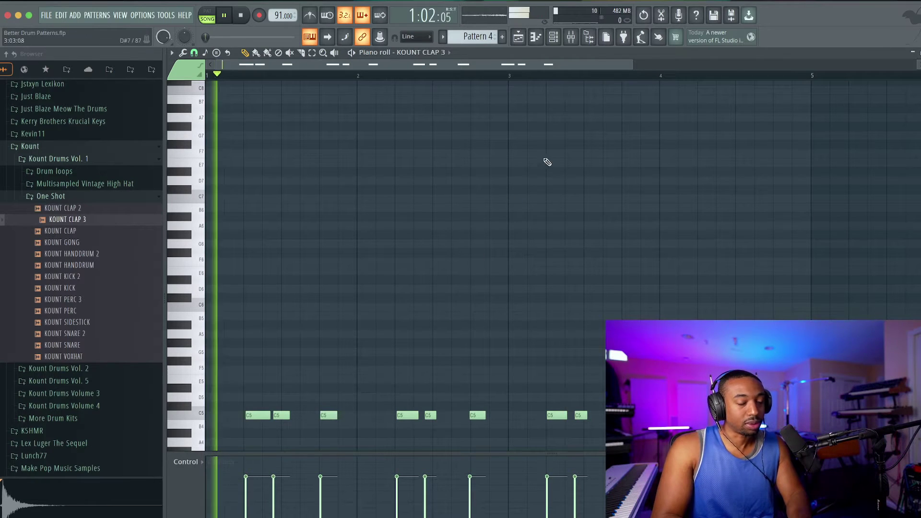
left_click(554, 37)
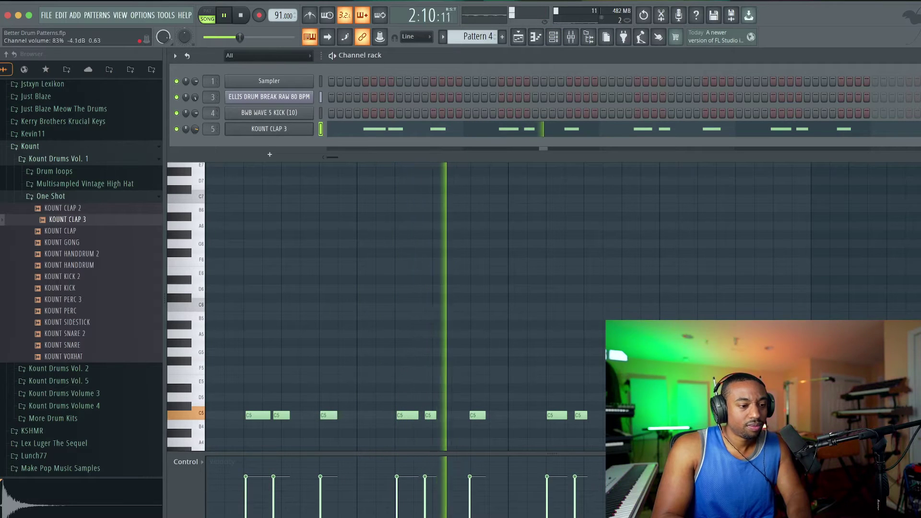
right_click(288, 193)
left_click(523, 38)
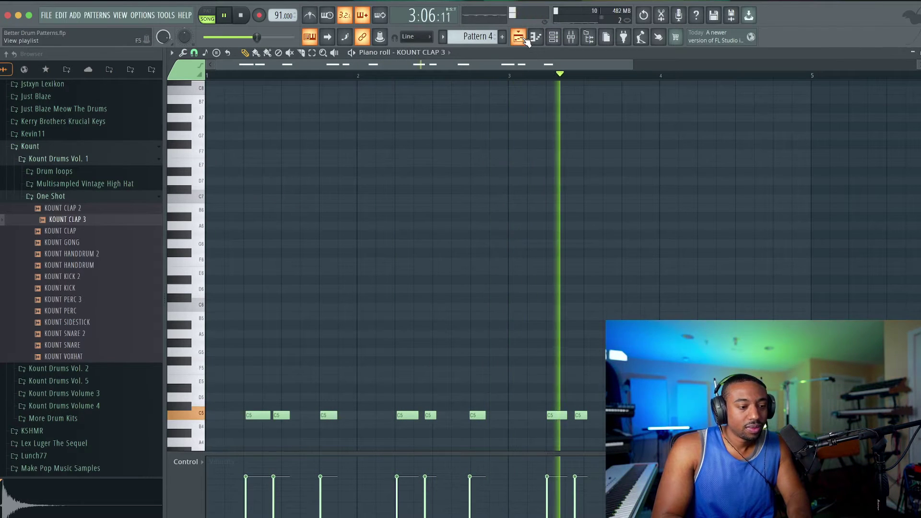
left_click(553, 37)
key("space")
- Replace the KOUNT CLAP 3 channel's sample with KOUNT SNARE and play the song
left_click(88, 346)
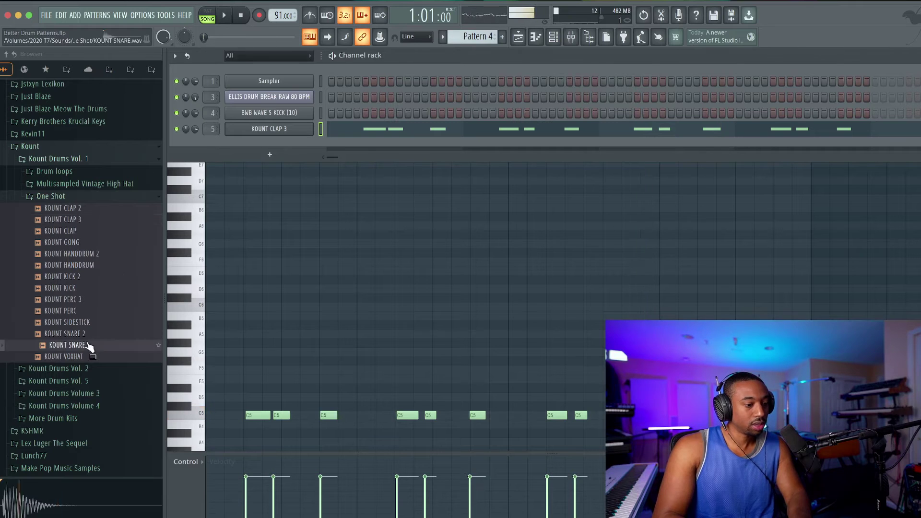
left_click_drag(89, 346, 285, 130)
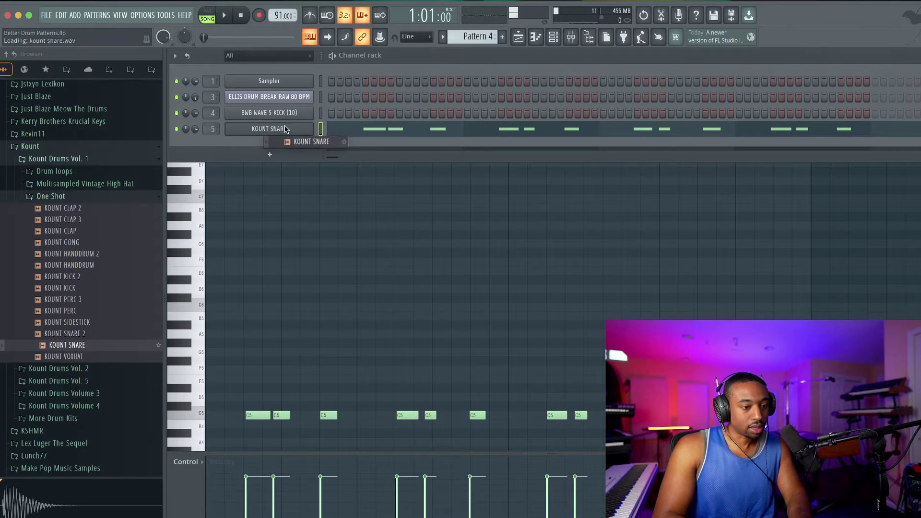
key("space")
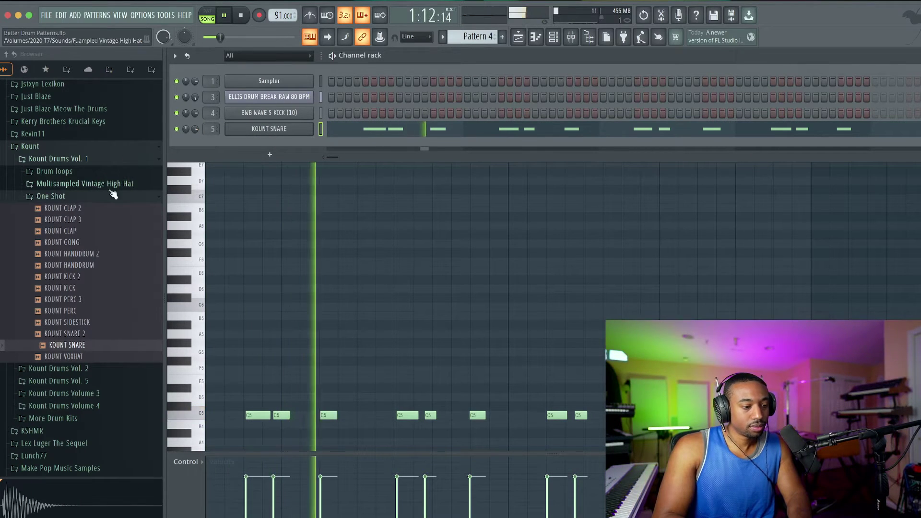
key("space")
- Swap the snare channel's sample for KOUNT SNARE 2 and play the song
left_click(84, 335)
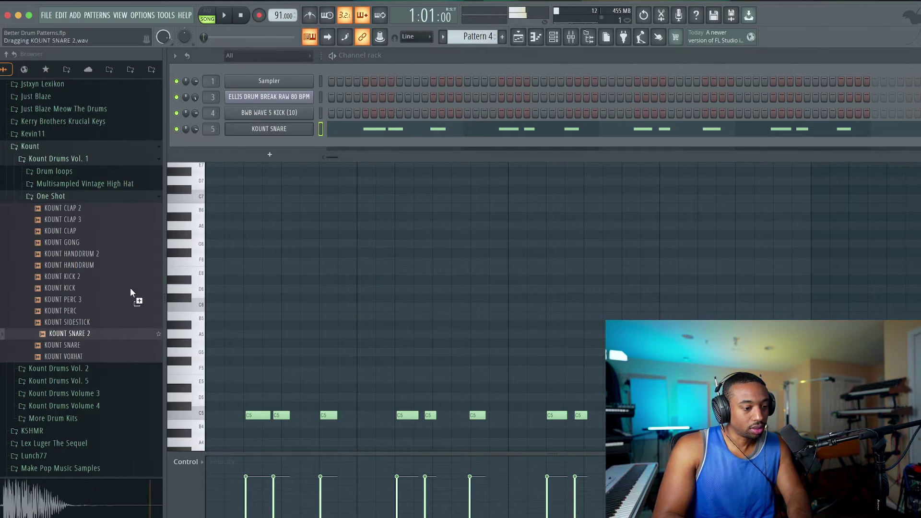
left_click_drag(278, 133, 278, 130)
key("space")
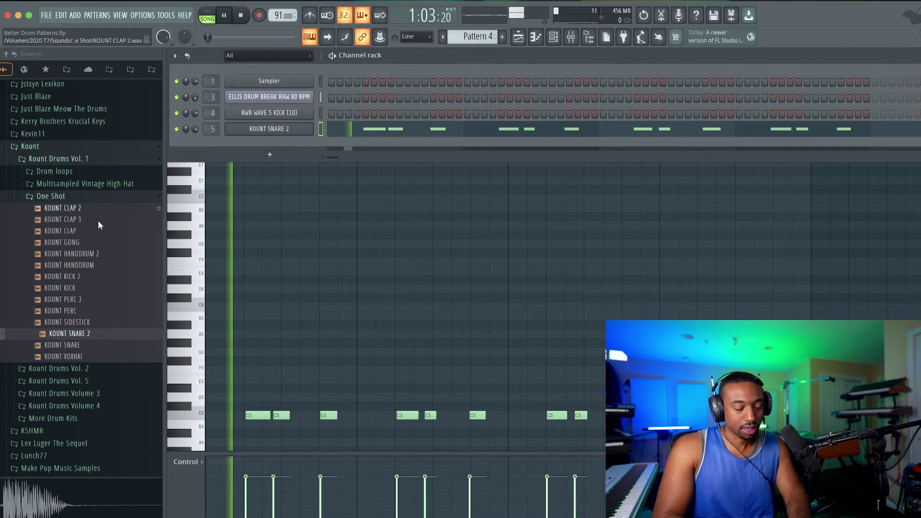
- Load KOUNT SIDESTICK onto the KOUNT SNARE 2 channel while the song plays
right_click(84, 322)
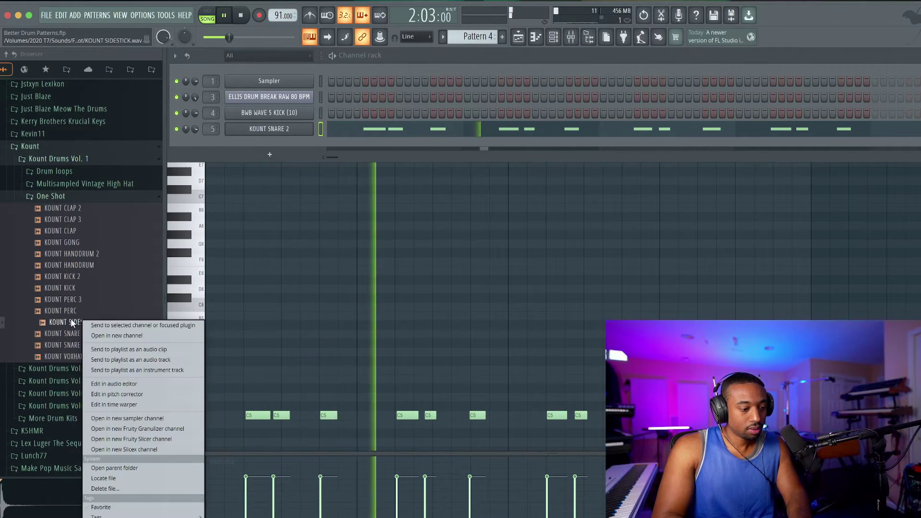
left_click(72, 320)
left_click_drag(77, 318, 271, 132)
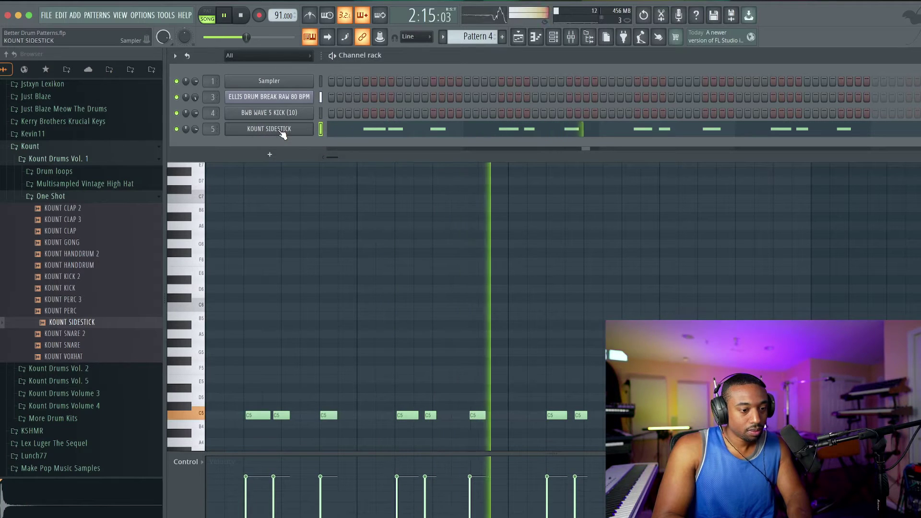
- Audition the Kount Drums Vol. 1 one-shots from KOUNT PERC up to KOUNT CLAP 2 over the playing song
left_click(87, 311)
left_click(85, 289)
left_click(86, 278)
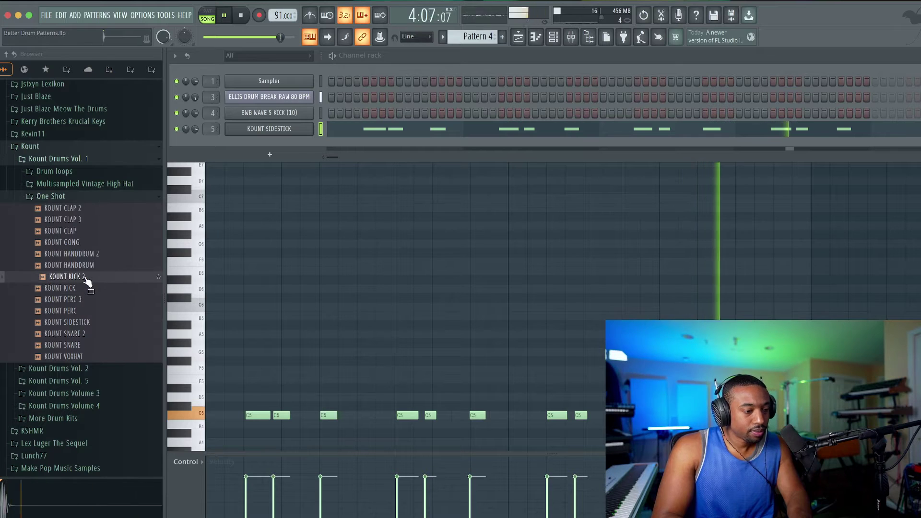
left_click(85, 265)
left_click(86, 253)
left_click(86, 242)
left_click(86, 231)
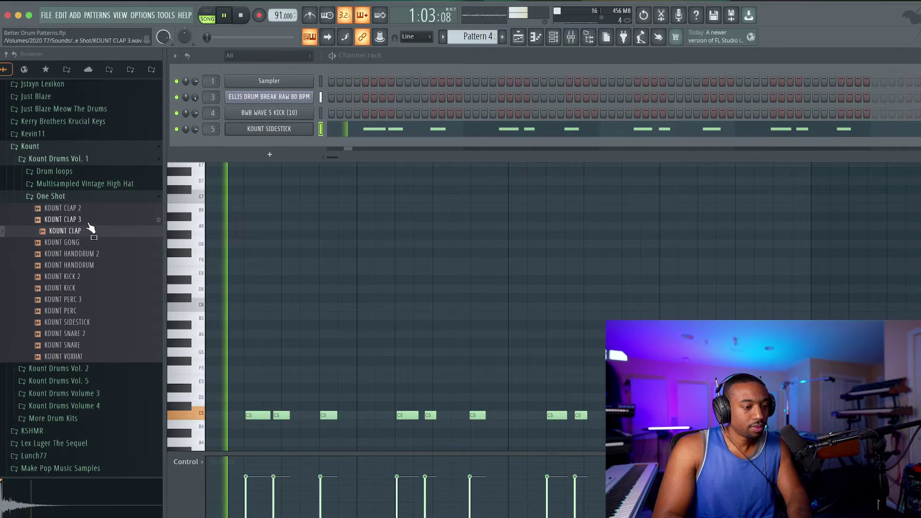
left_click(87, 220)
left_click(90, 208)
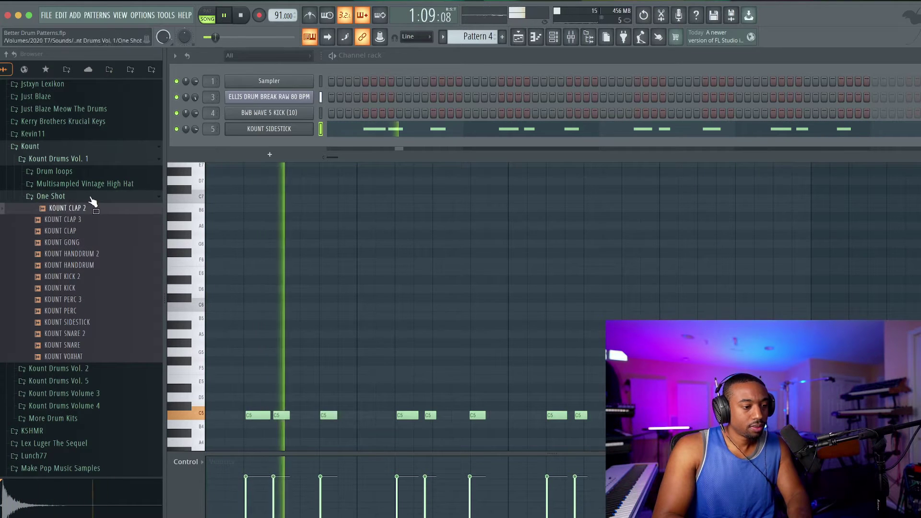
- Stop playback and audition Emu Drums, Extra Drums and Piri Drums from the Kount Drums Vol. 1 drum loops
left_click(96, 159)
key("space")
left_click(96, 160)
left_click(96, 172)
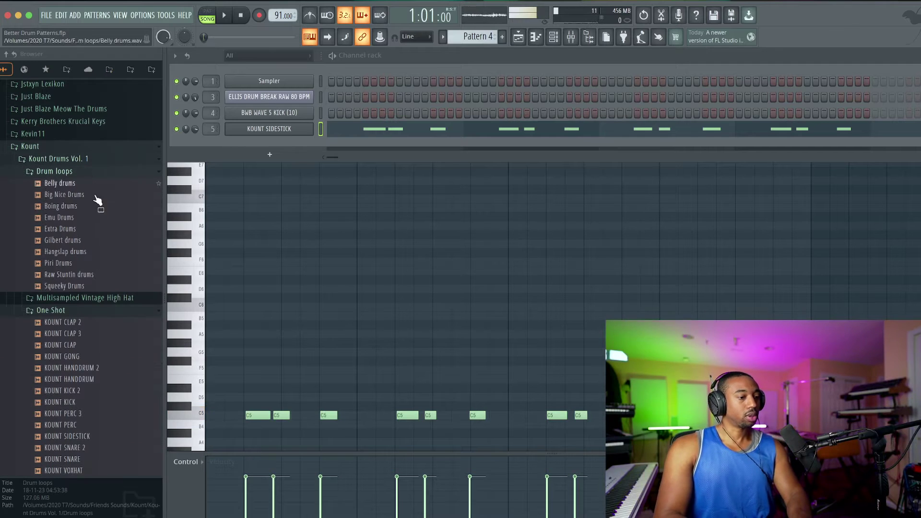
left_click(98, 218)
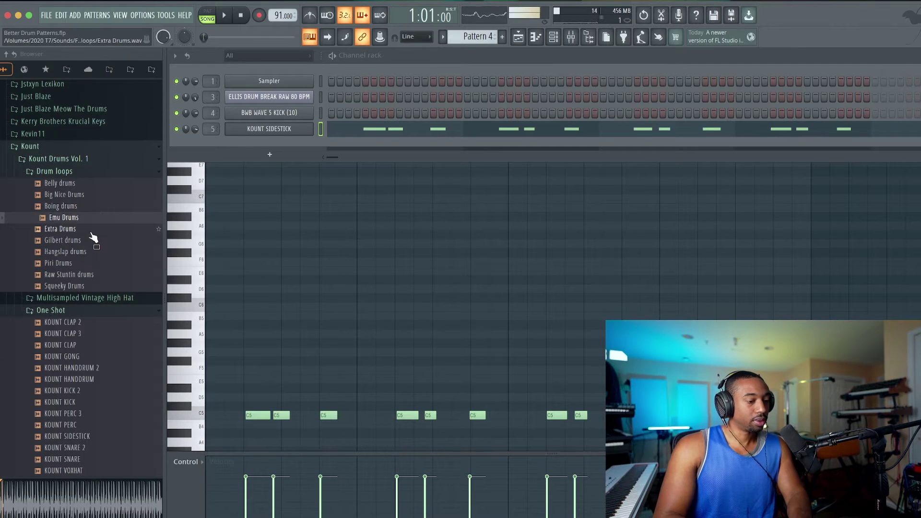
left_click(96, 232)
left_click(90, 263)
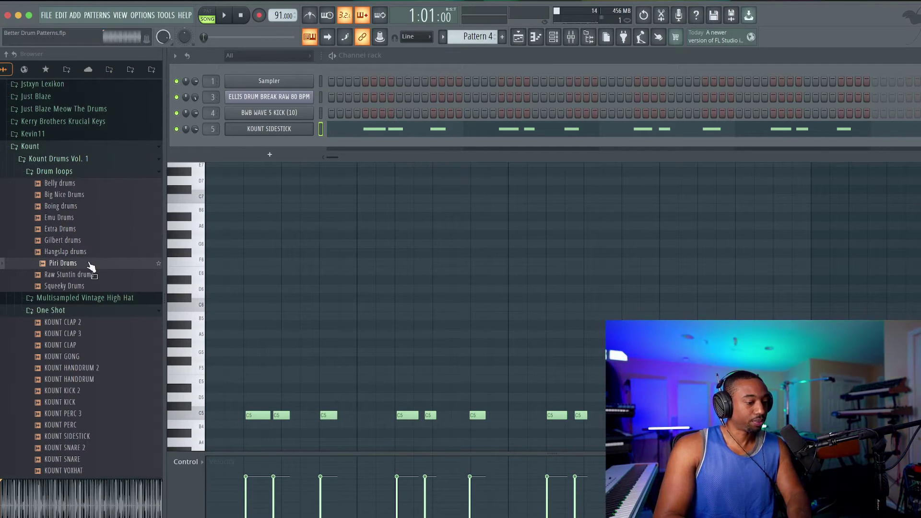
left_click(81, 171)
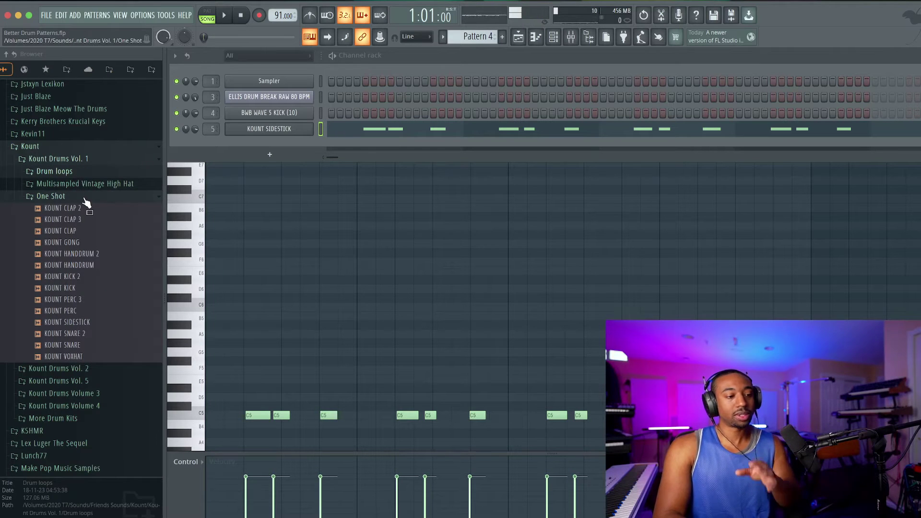
- Collapse the Kount Drums Vol. 1 folders, check Kount Drums Vol. 2, and play the song with the sidestick
left_click(85, 198)
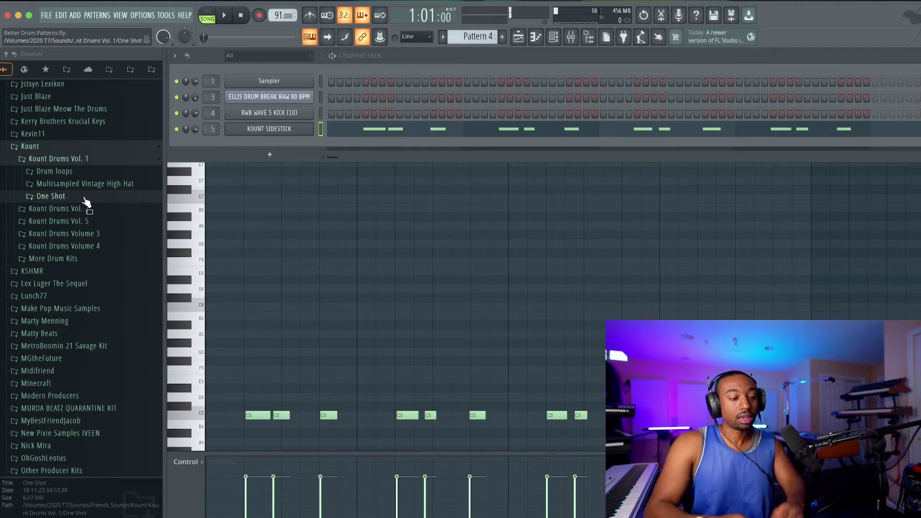
left_click(88, 159)
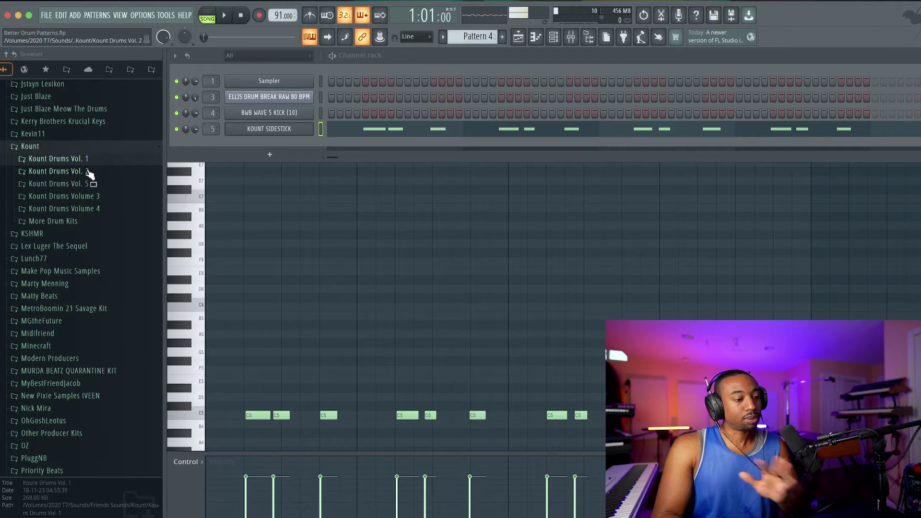
left_click(88, 172)
left_click(89, 172)
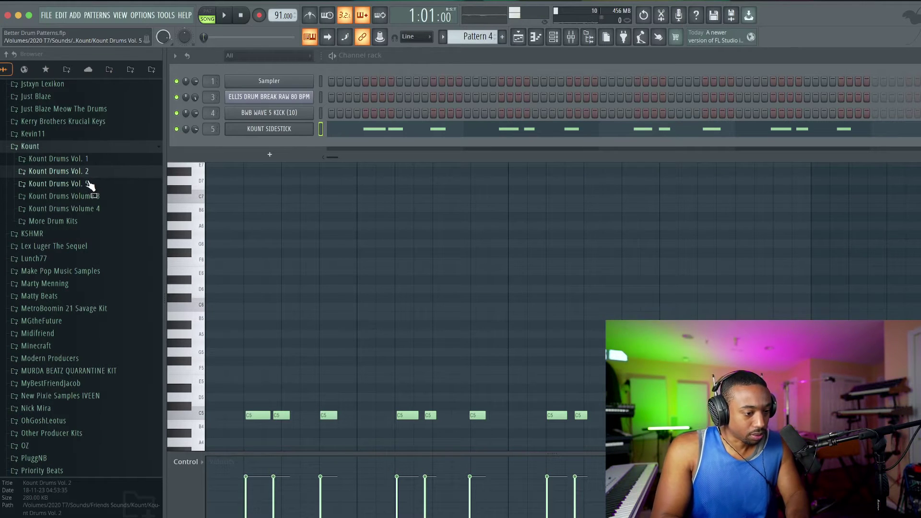
key("space")
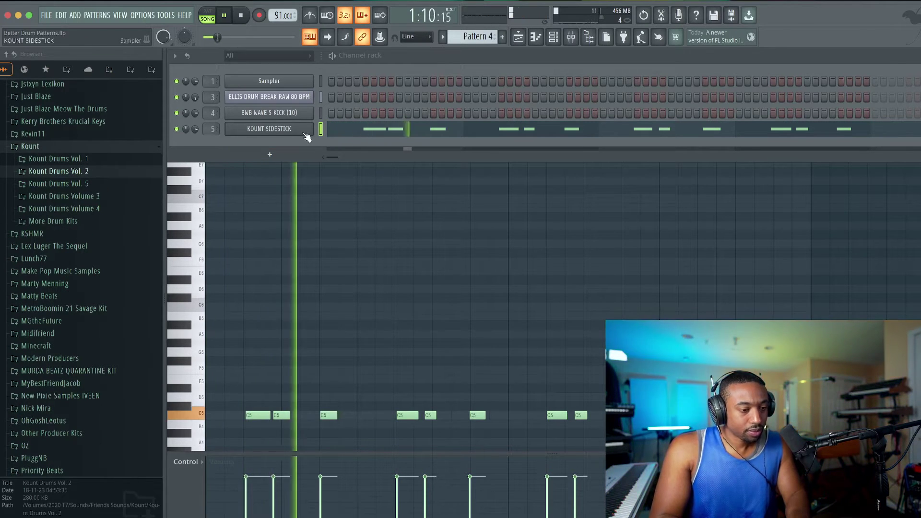
key("space")
- Audition snares and claps such as Dolphin Clap, Garden Clap and Koko Clap 2 from Kount Drums Volume 4's one-shots
left_click(87, 209)
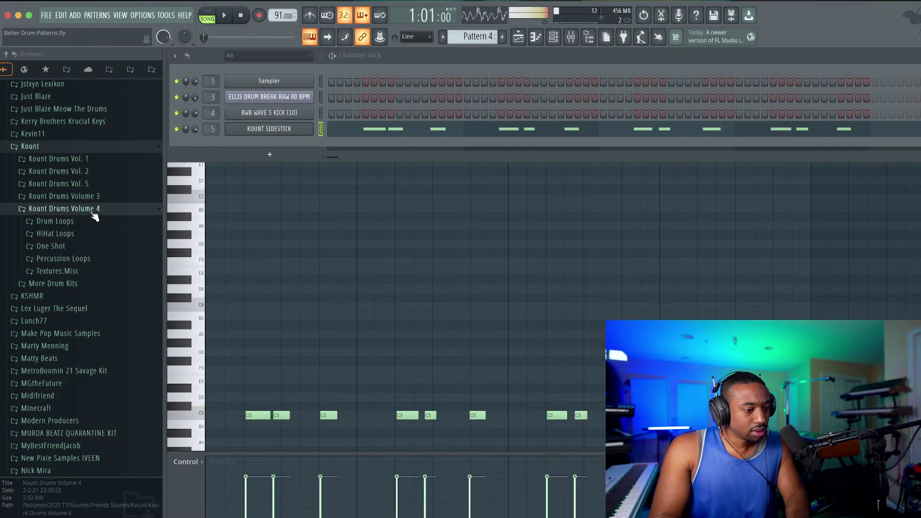
left_click(85, 247)
left_click(87, 297)
left_click(99, 243)
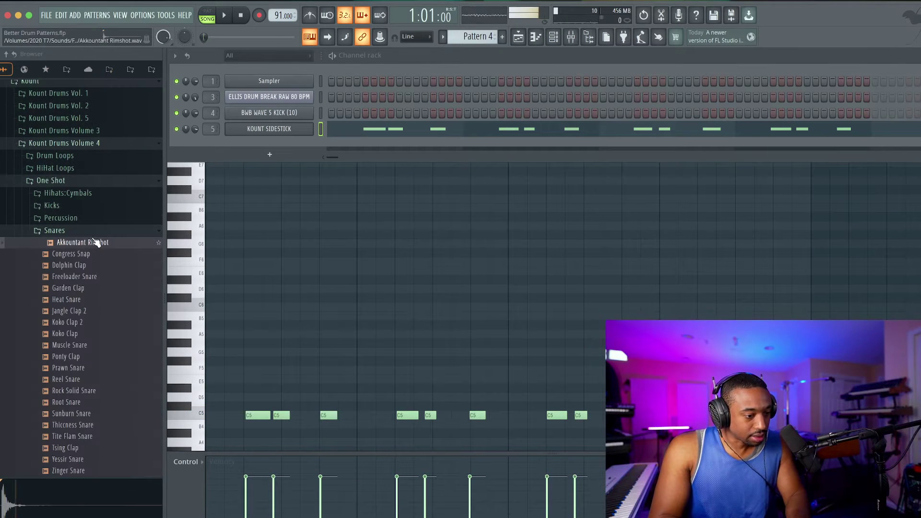
left_click(96, 265)
left_click(94, 288)
scroll(94, 283, "down", 5)
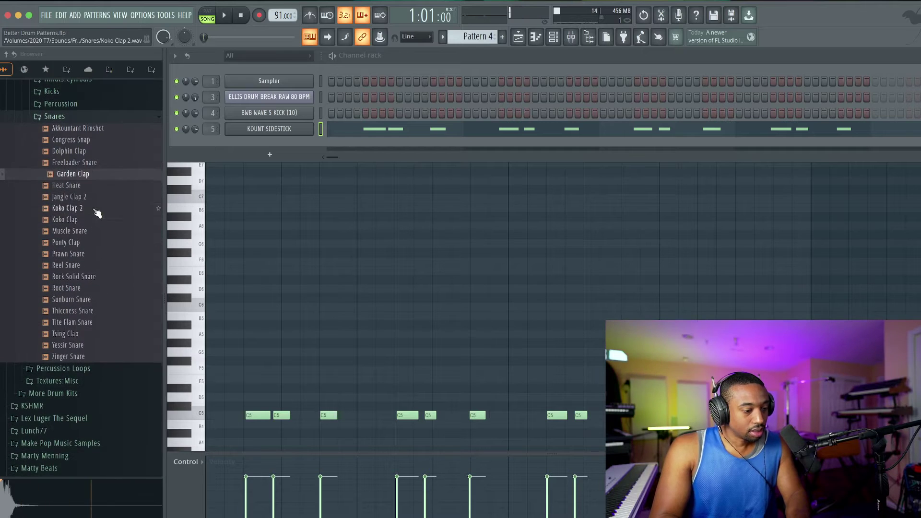
left_click(94, 208)
left_click(96, 197)
- Audition Koko Clap 2 through Prawn Snare over the playing song and load Prawn Snare onto the KOUNT SIDESTICK channel
key("space")
left_click(96, 208)
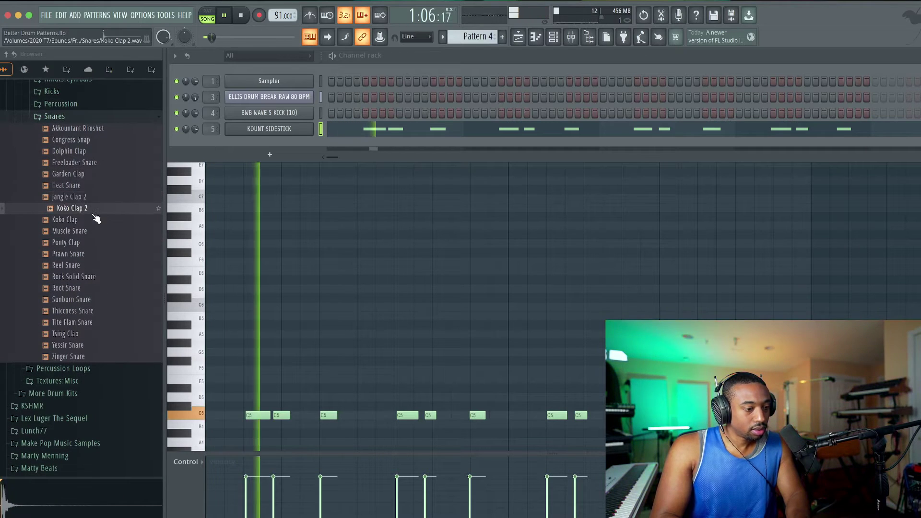
left_click(96, 219)
left_click(96, 231)
left_click(95, 243)
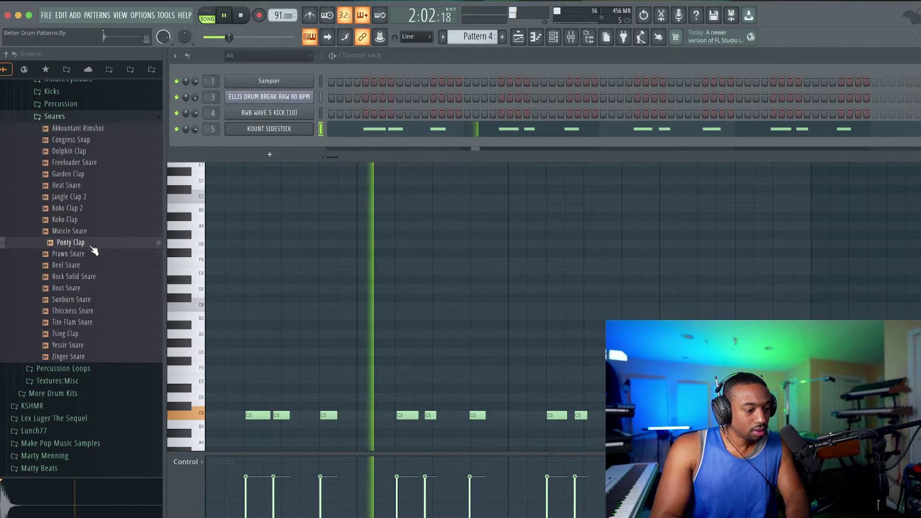
left_click(93, 253)
left_click_drag(93, 255, 281, 130)
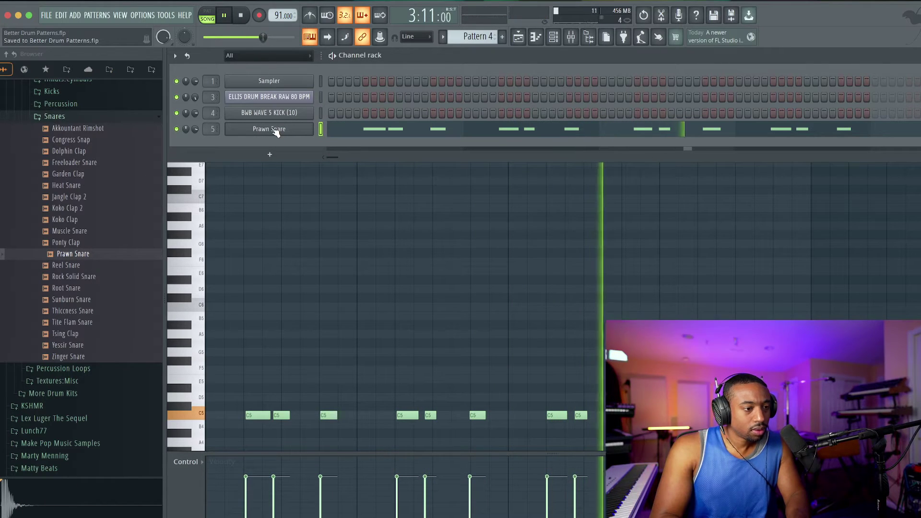
- Audition the Volume 4 snares from Reel Snare down to Zinger Snare, plus Heat Snare and Garden Clap, over the song
left_click(92, 266)
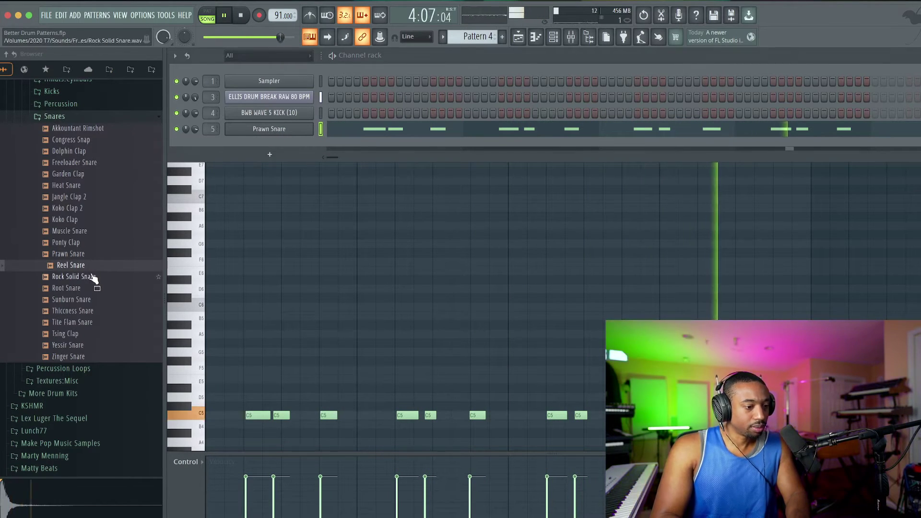
left_click(91, 277)
left_click(92, 288)
left_click(94, 300)
left_click(94, 311)
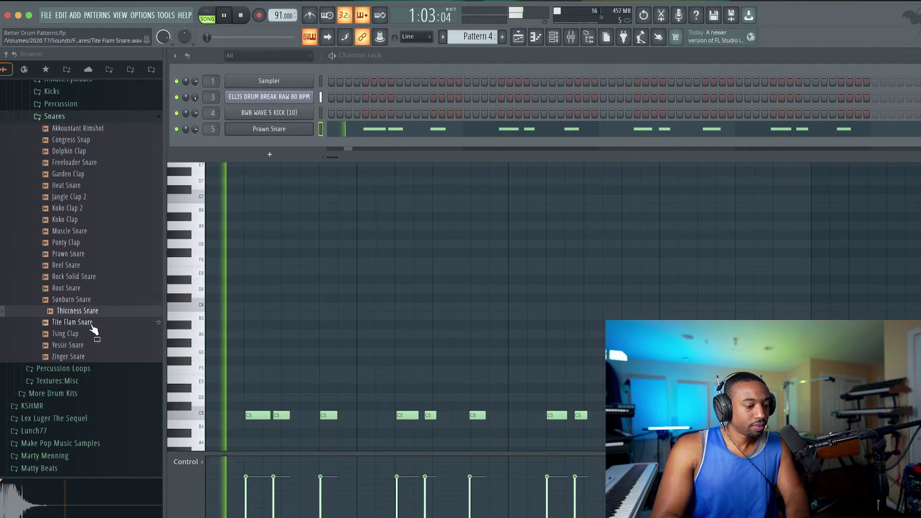
left_click(94, 322)
left_click(94, 333)
left_click(95, 345)
left_click(96, 357)
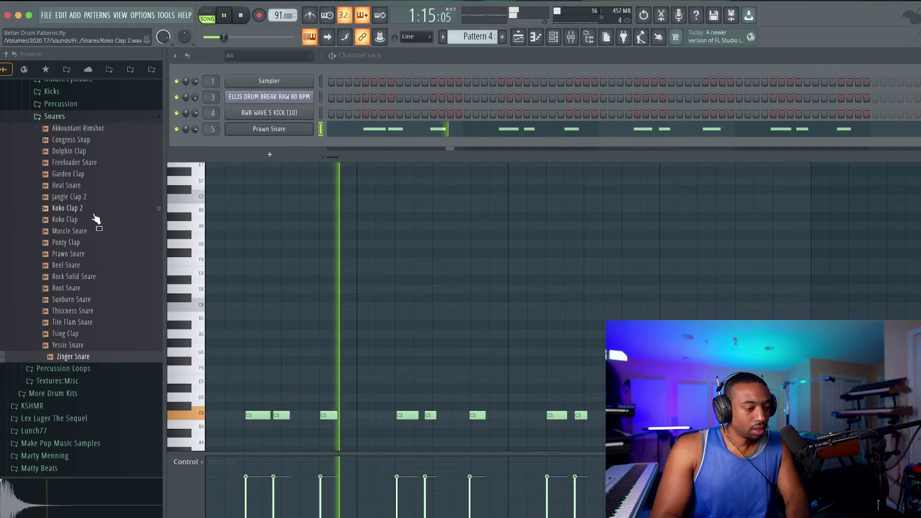
left_click(96, 185)
left_click(95, 174)
- Compare KOUNT CLAP 3, KOUNT SNARE 2 and KOUNT SIDESTICK from the Kount Drums Vol. 1 one-shots, and stop playback
scroll(91, 192, "up", 15)
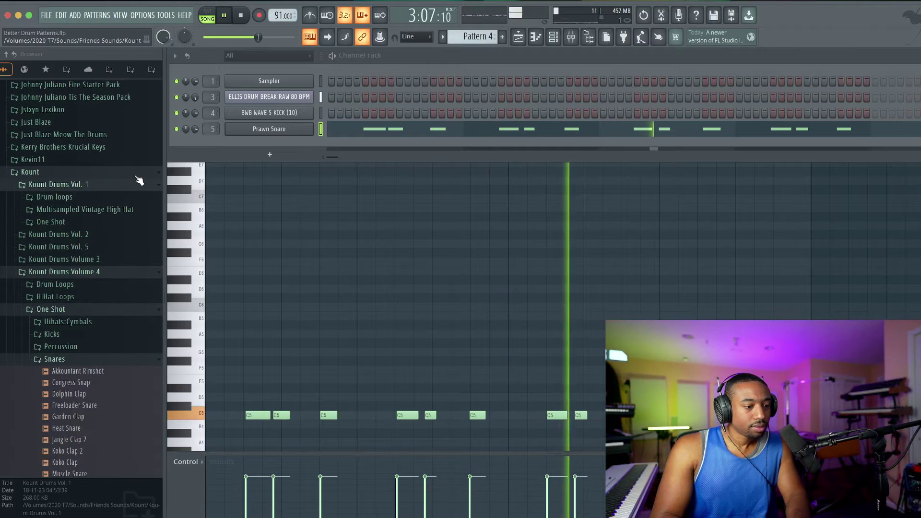
left_click(85, 227)
left_click(87, 246)
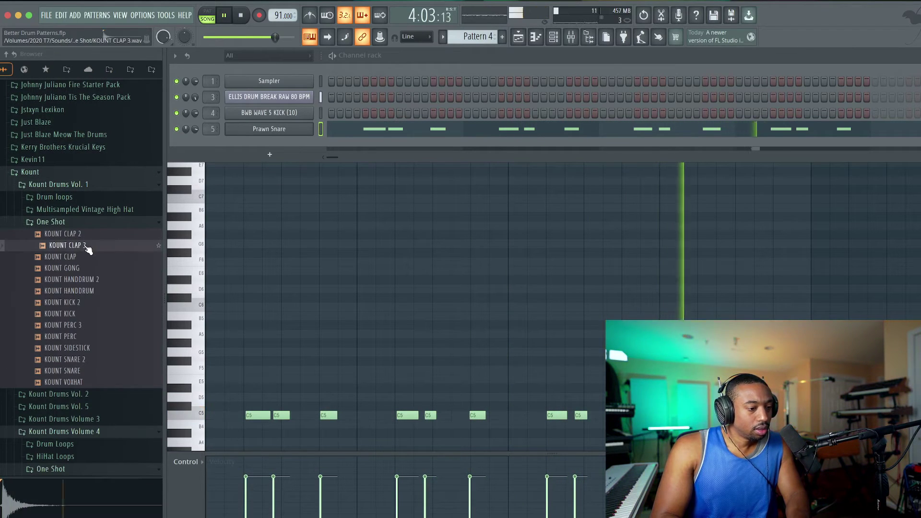
key("Up")
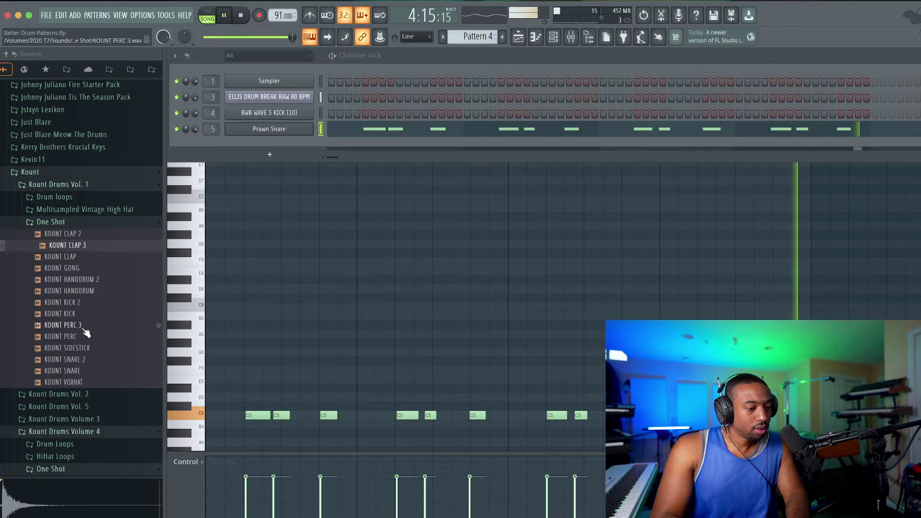
left_click(86, 360)
left_click(85, 348)
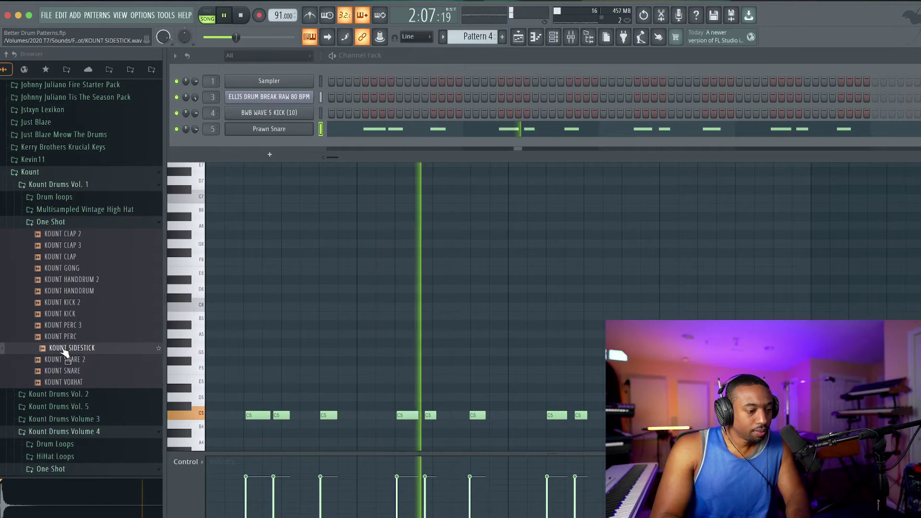
key("space")
- Add a Serato Sample instrument as a new channel in the channel rack
left_click(518, 37)
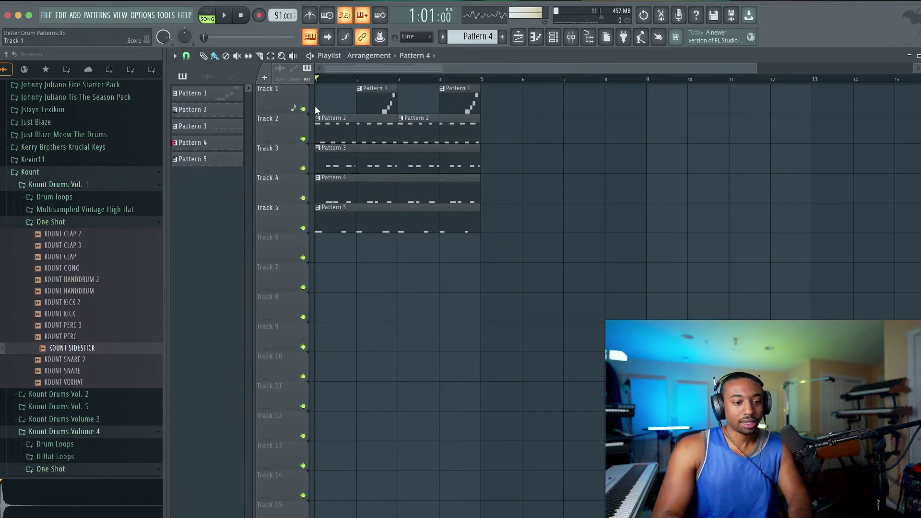
left_click(553, 37)
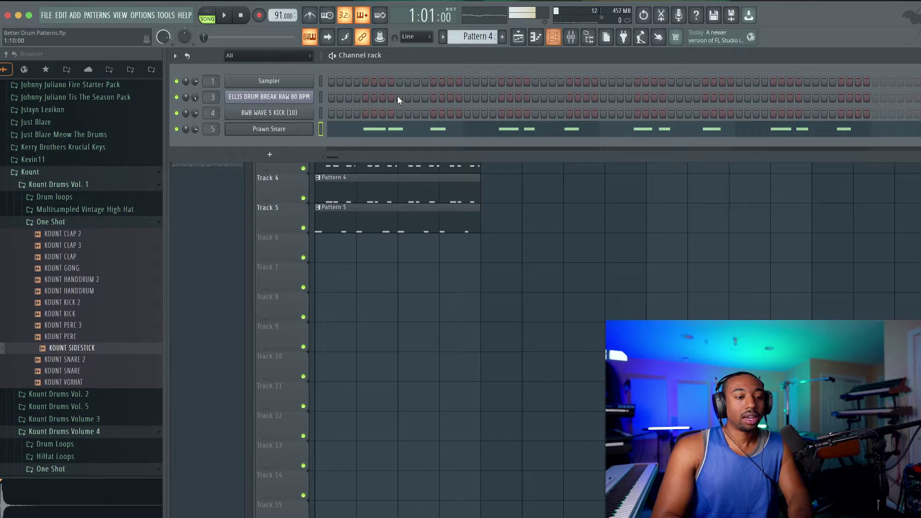
left_click(290, 158)
left_click(493, 124)
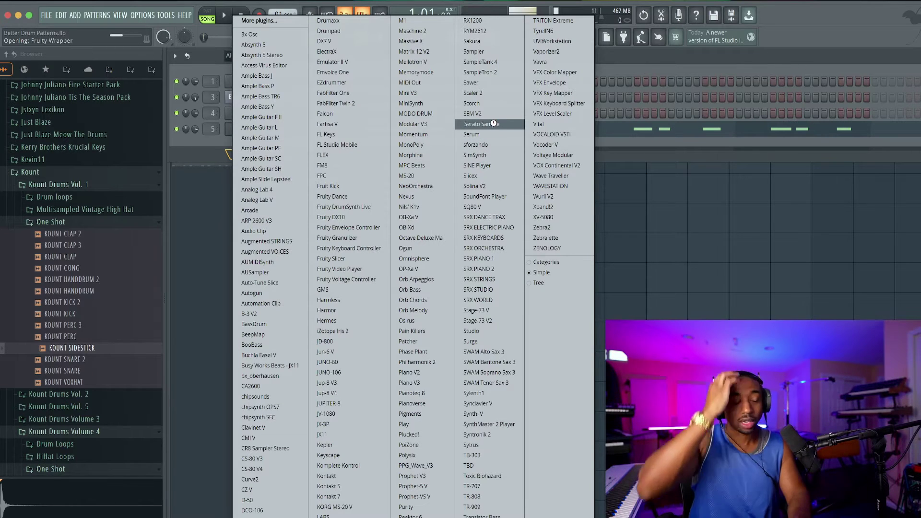